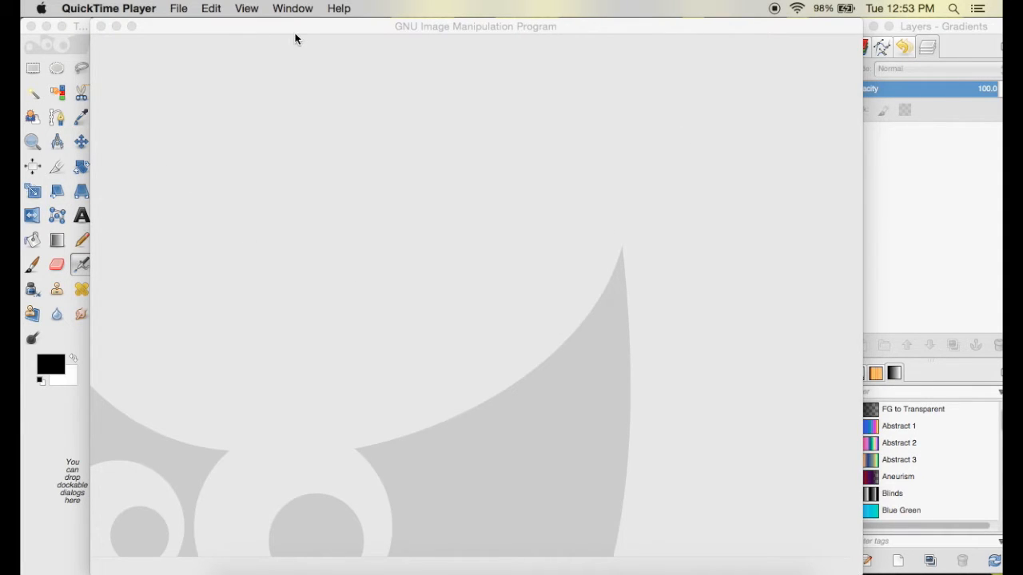
{"action": "left_click_drag", "start_coordinate": [295, 33], "coordinate": [291, 27]}
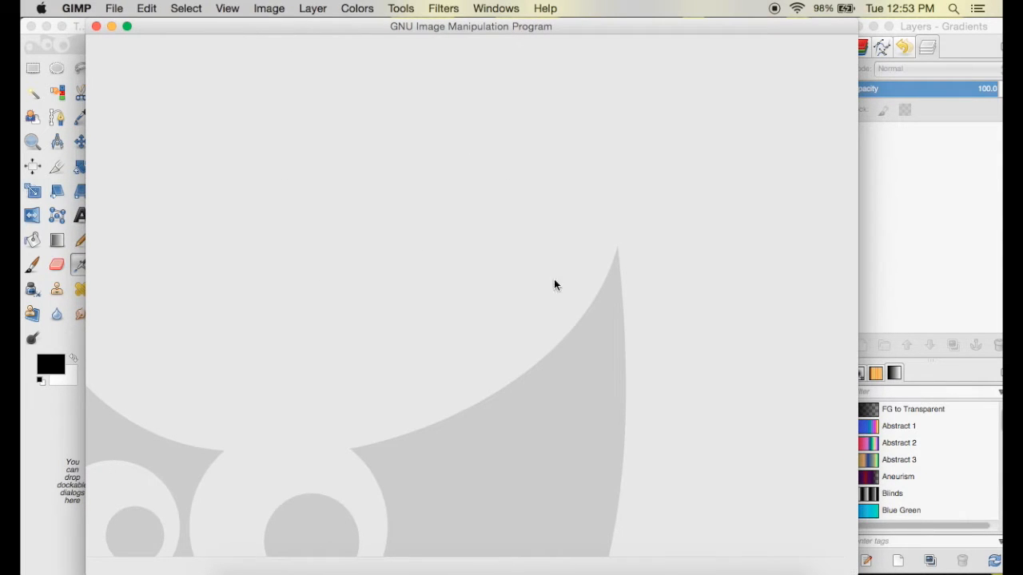
{"action": "left_click_drag", "start_coordinate": [956, 30], "coordinate": [935, 32]}
{"action": "left_click", "coordinate": [861, 50]}
{"action": "left_click", "coordinate": [883, 50]}
{"action": "left_click", "coordinate": [905, 51]}
{"action": "left_click", "coordinate": [904, 57]}
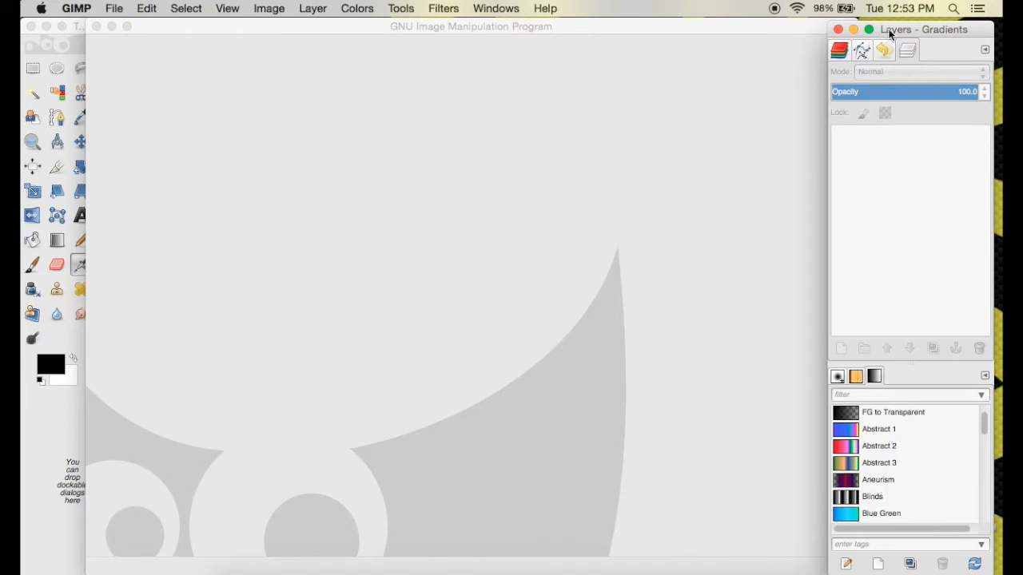
{"action": "left_click_drag", "start_coordinate": [924, 30], "coordinate": [938, 29]}
{"action": "left_click", "coordinate": [856, 46]}
{"action": "left_click", "coordinate": [901, 47]}
{"action": "left_click", "coordinate": [924, 48]}
{"action": "left_click_drag", "start_coordinate": [925, 31], "coordinate": [928, 27]}
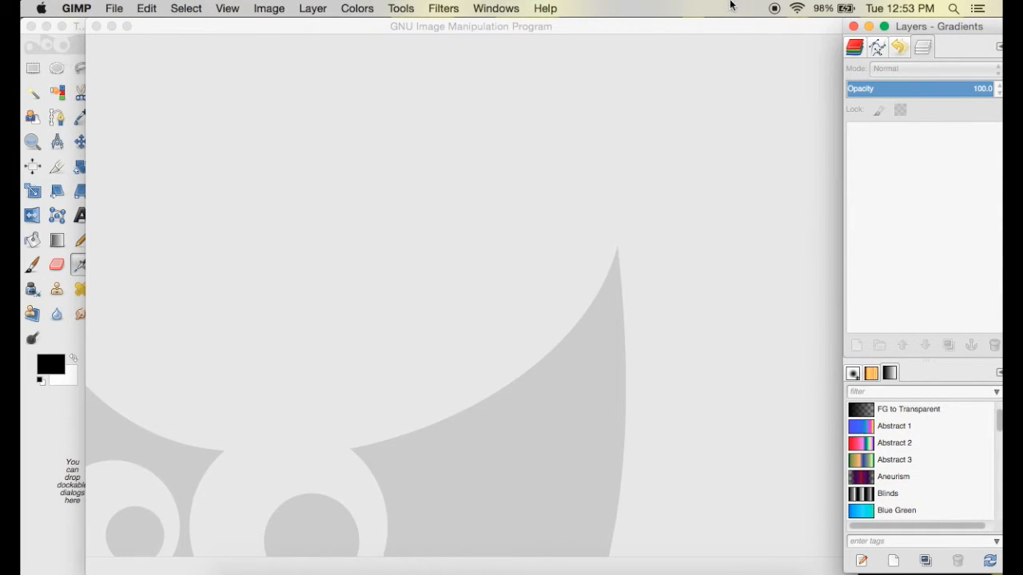
{"action": "left_click", "coordinate": [67, 46]}
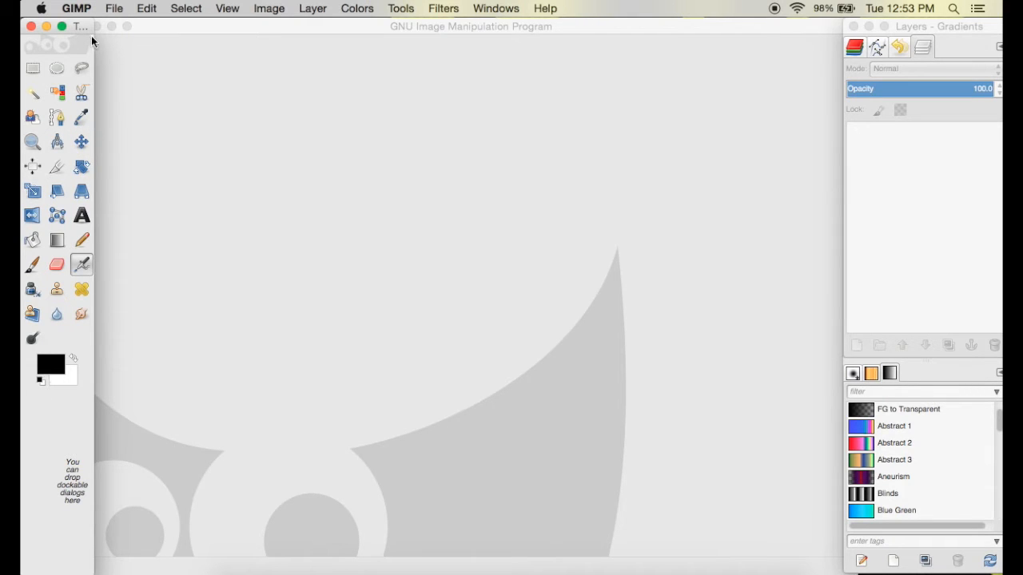
{"action": "left_click_drag", "start_coordinate": [86, 32], "coordinate": [86, 32]}
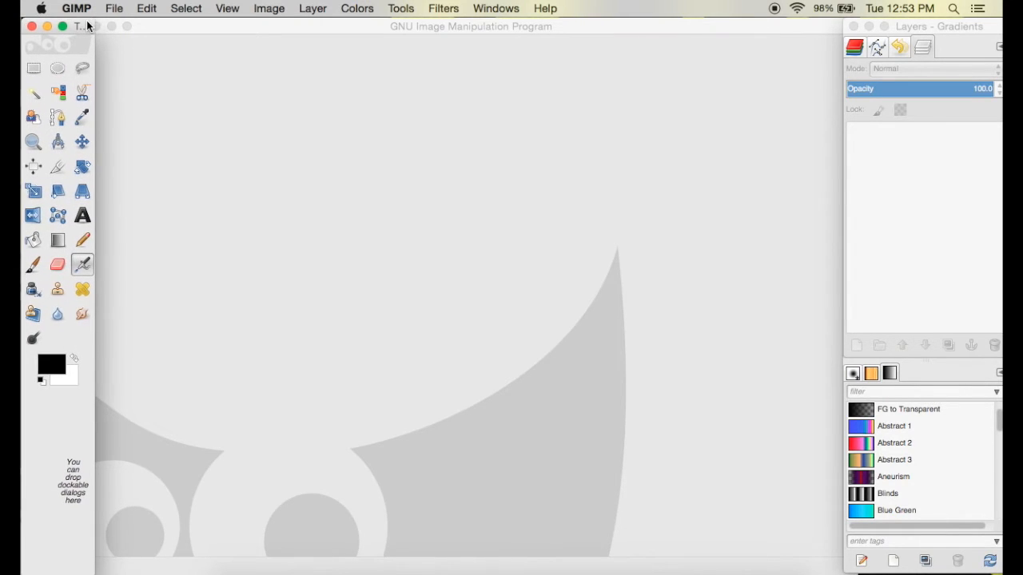
{"action": "left_click", "coordinate": [503, 13]}
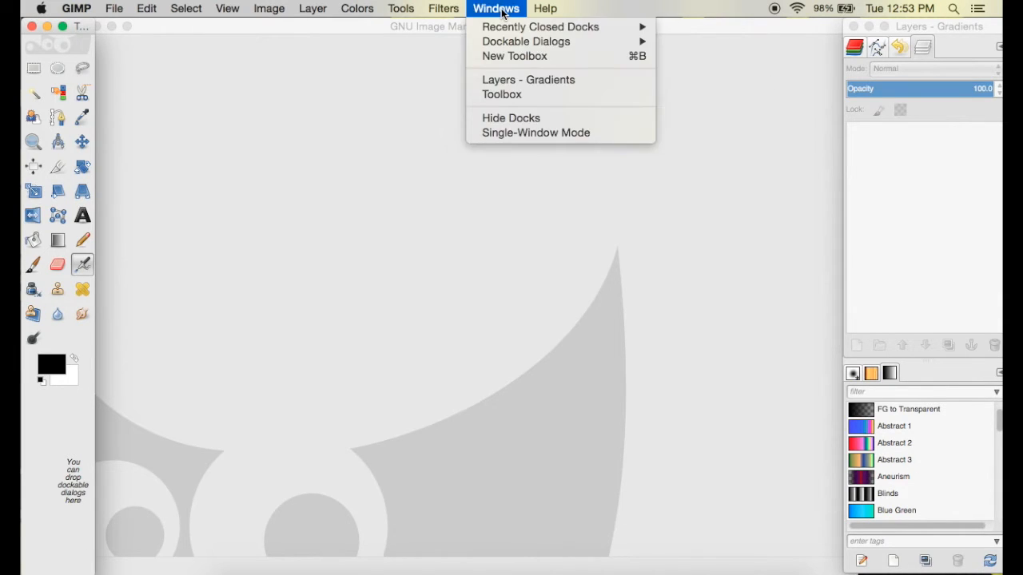
{"action": "left_click", "coordinate": [697, 14]}
{"action": "left_click", "coordinate": [517, 5]}
{"action": "left_click", "coordinate": [517, 8]}
{"action": "left_click", "coordinate": [507, 10]}
{"action": "left_click", "coordinate": [658, 6]}
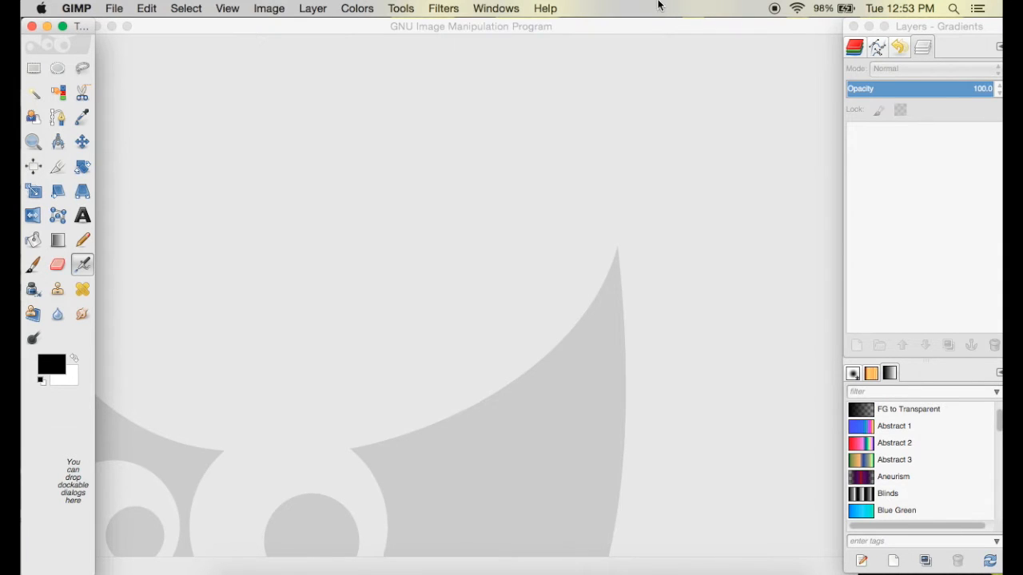
{"action": "left_click", "coordinate": [234, 9]}
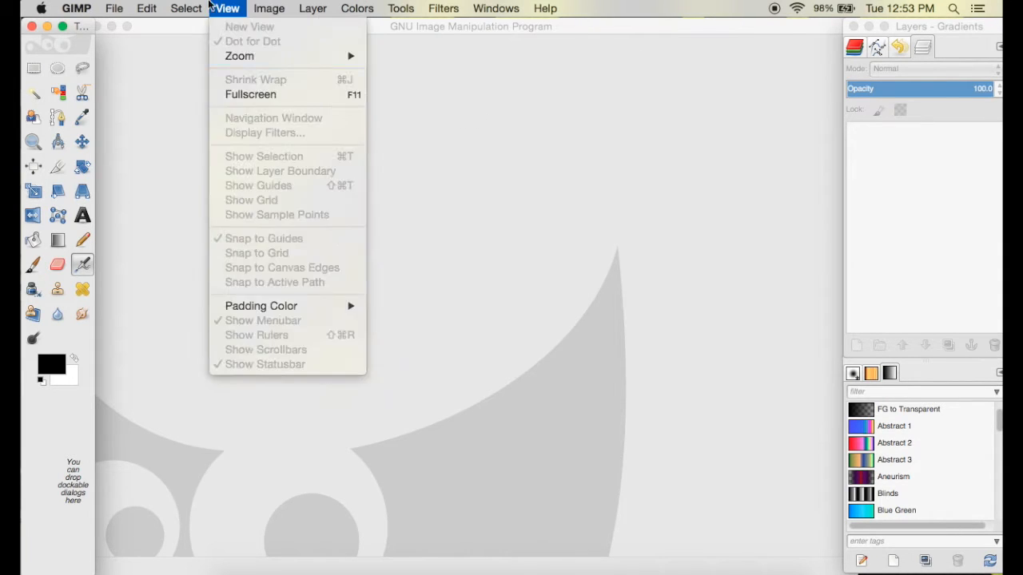
{"action": "mouse_move", "coordinate": [186, 9]}
{"action": "left_click", "coordinate": [751, 6]}
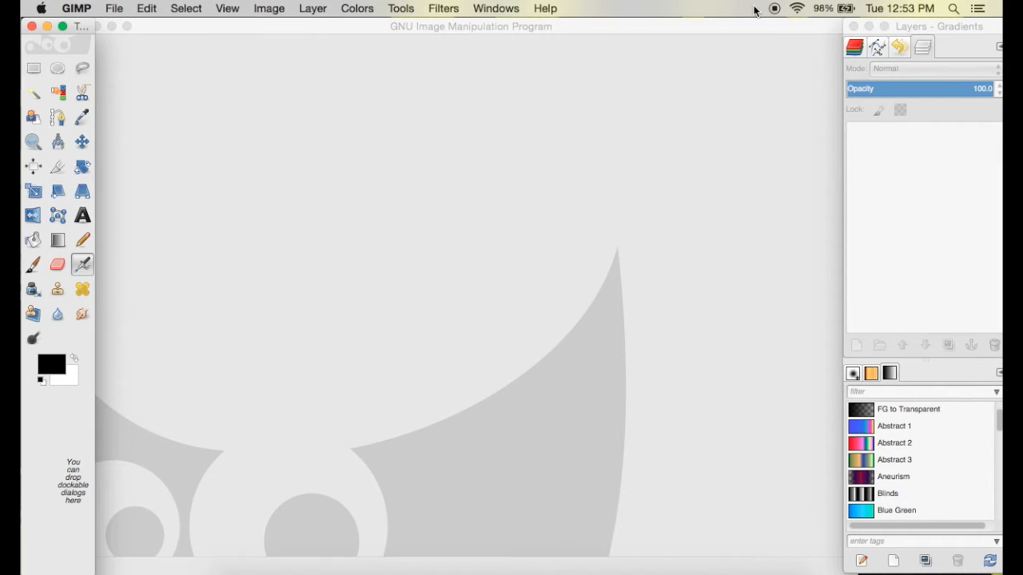
{"action": "left_click", "coordinate": [116, 6]}
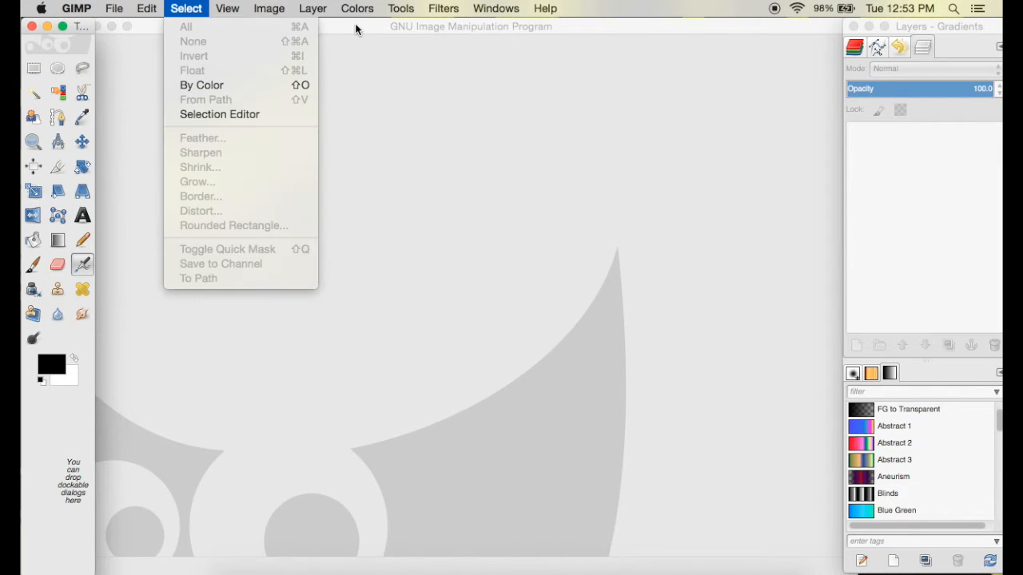
Step: Create a new blank image 1280 px wide and 720 px high
{"action": "double_click", "coordinate": [354, 27]}
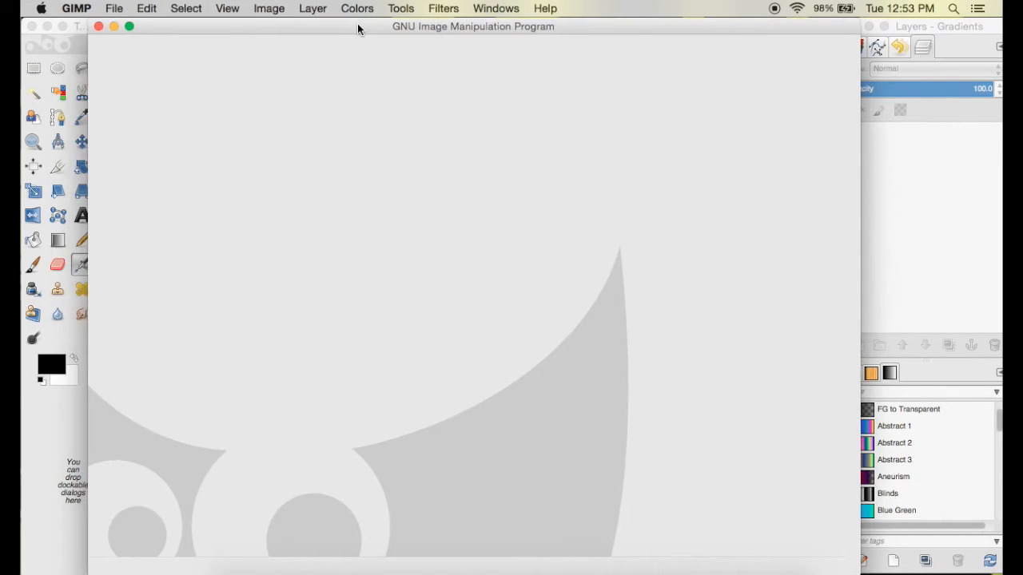
{"action": "left_click", "coordinate": [124, 8]}
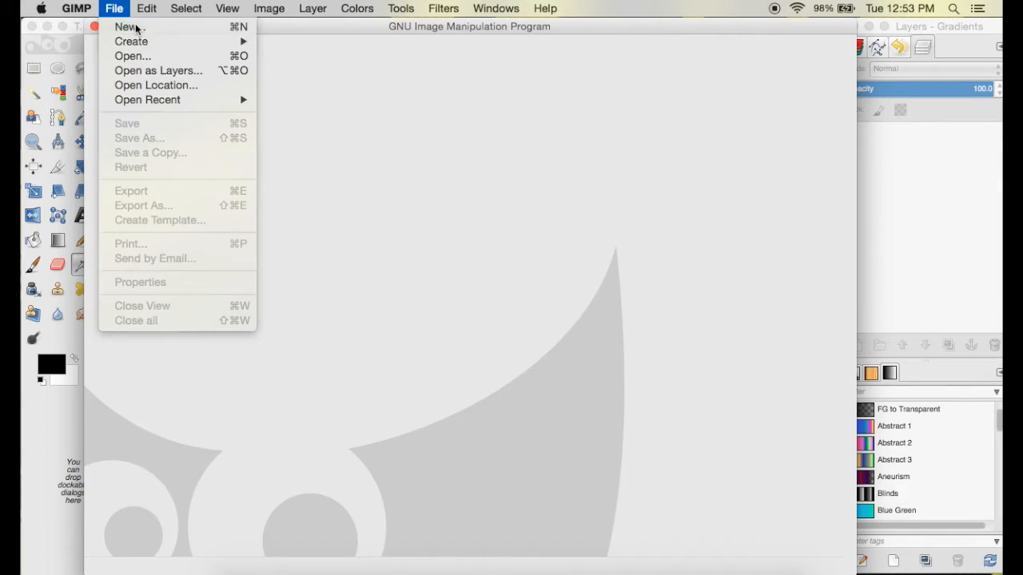
{"action": "left_click", "coordinate": [136, 29]}
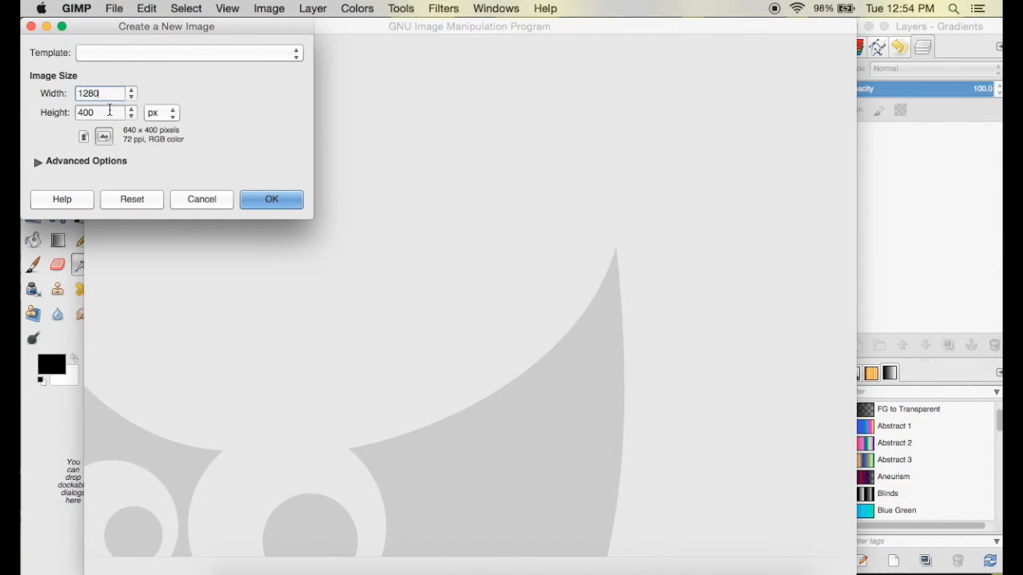
{"action": "key", "text": "Tab"}
{"action": "key", "text": "BackSpace"}
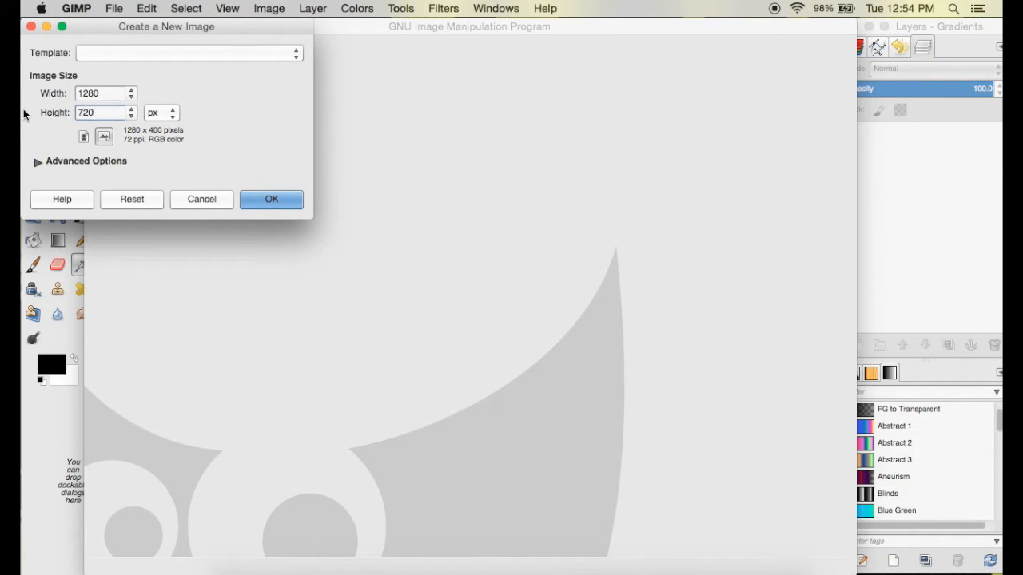
{"action": "key", "text": "Return"}
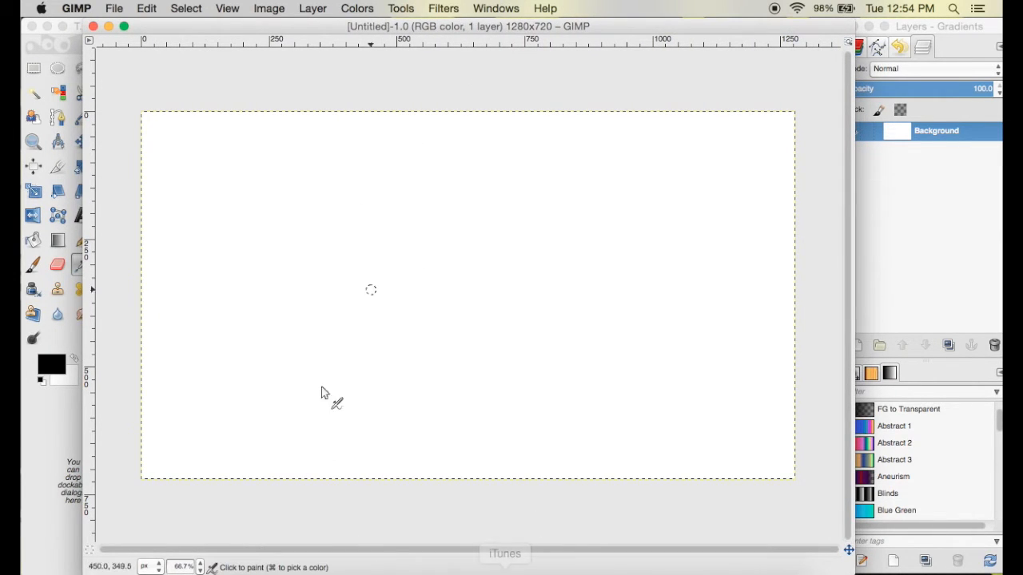
Step: Change the foreground color to a medium gray by raising its brightness value
{"action": "left_click", "coordinate": [61, 52]}
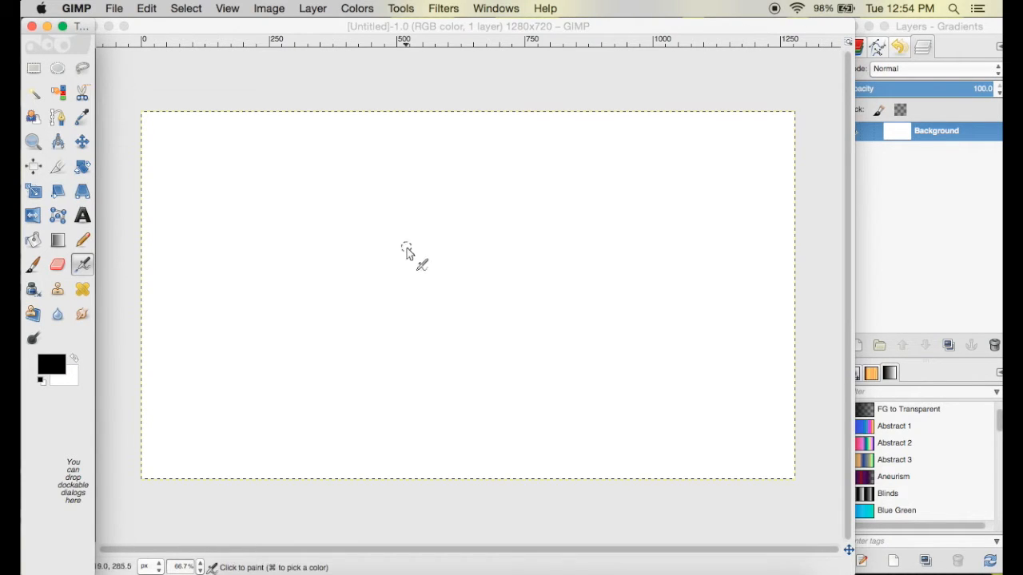
{"action": "left_click", "coordinate": [50, 369]}
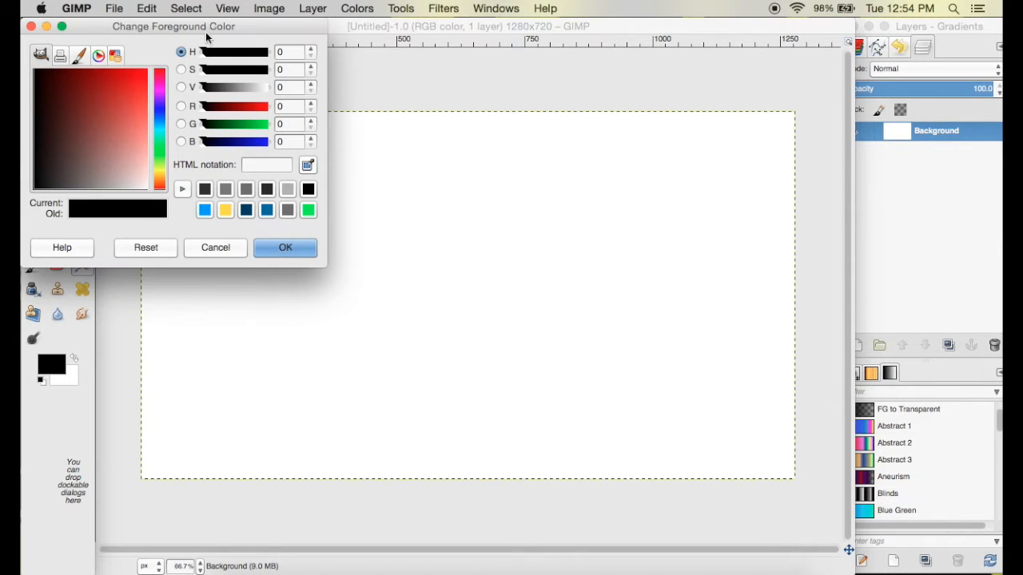
{"action": "left_click_drag", "start_coordinate": [205, 93], "coordinate": [230, 90]}
{"action": "left_click", "coordinate": [297, 245]}
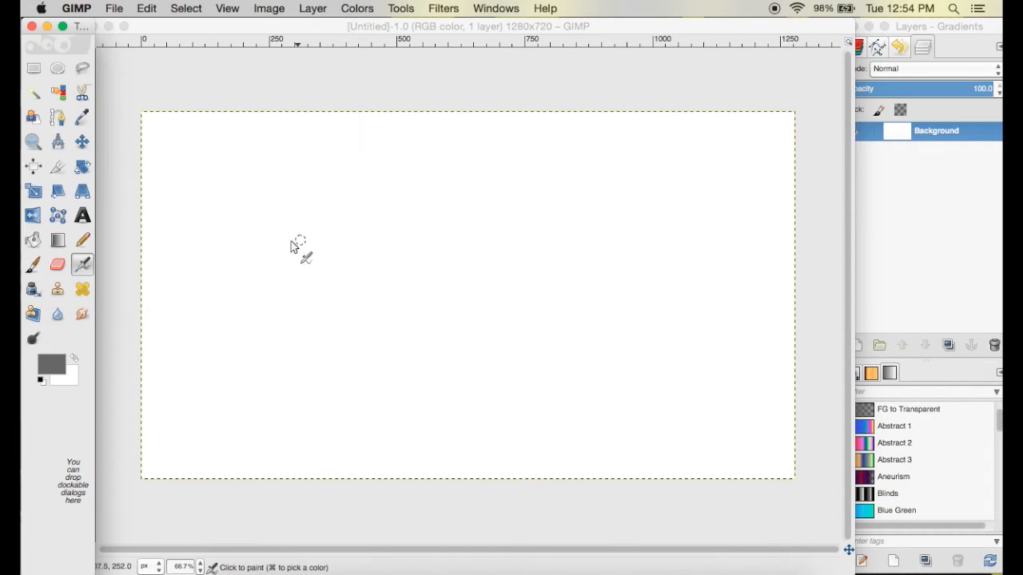
Step: Change the background color to dark gray 333333, with a brightness value of 20
{"action": "left_click", "coordinate": [69, 375]}
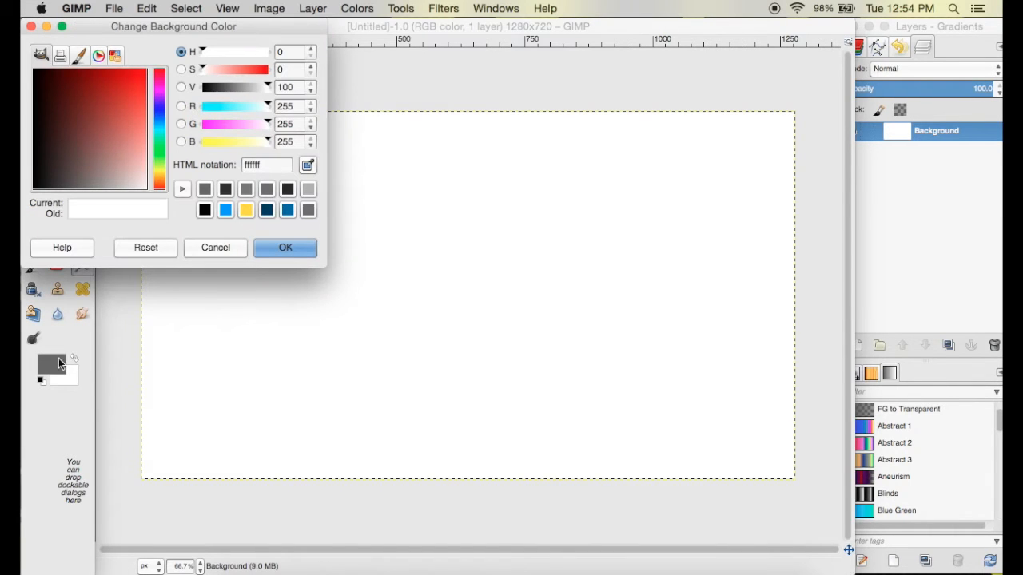
{"action": "left_click", "coordinate": [222, 190]}
{"action": "left_click_drag", "start_coordinate": [215, 90], "coordinate": [213, 85]}
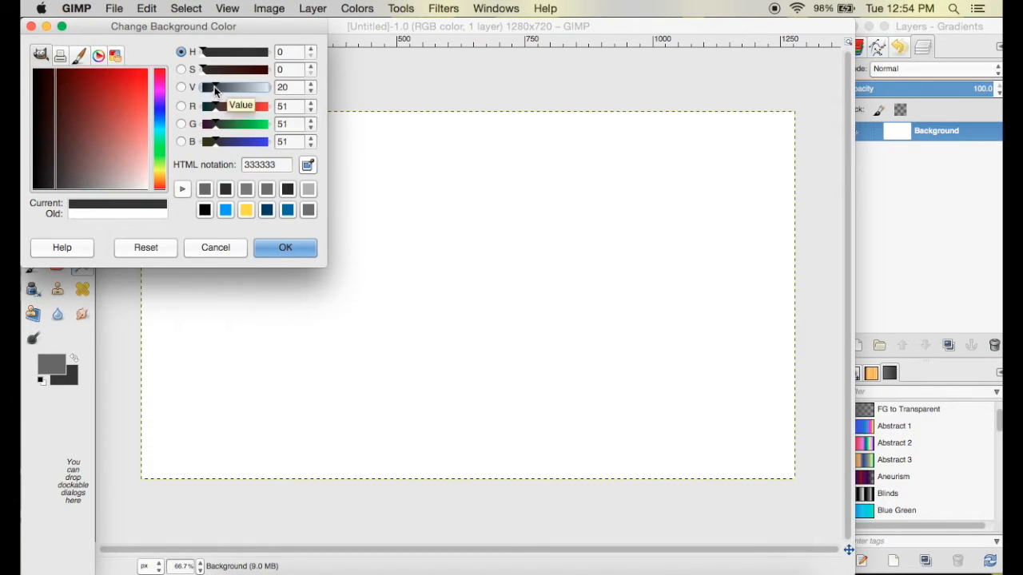
{"action": "left_click", "coordinate": [292, 247]}
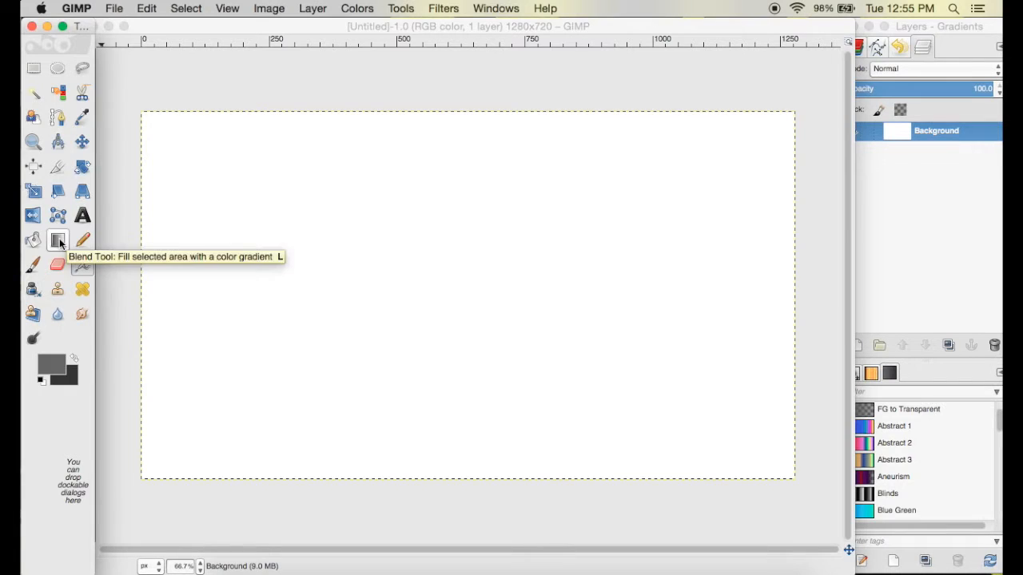
Step: Open the Blend tool's options and set the gradient shape to Radial
{"action": "double_click", "coordinate": [562, 304]}
{"action": "left_click_drag", "start_coordinate": [124, 118], "coordinate": [134, 30]}
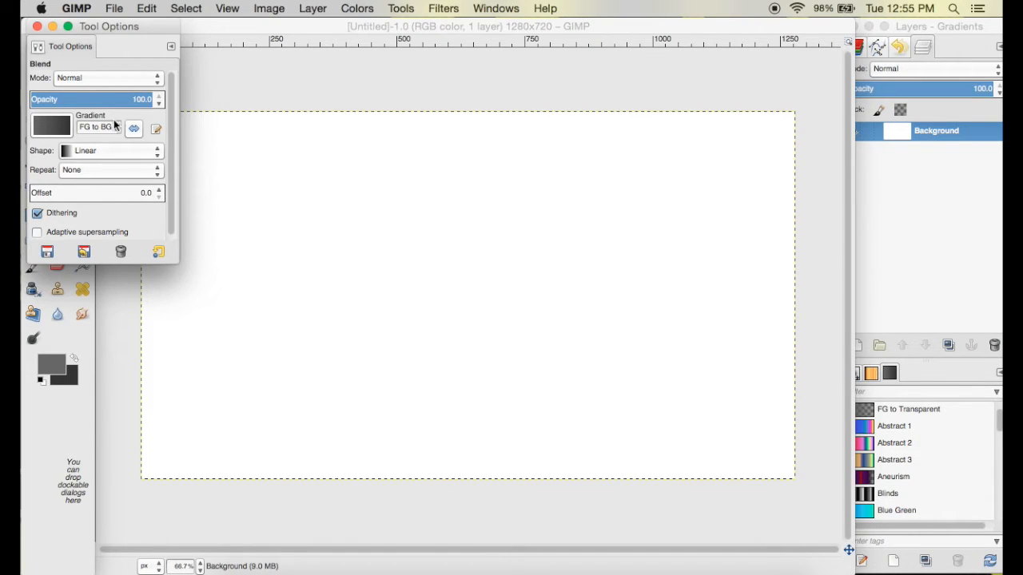
{"action": "left_click", "coordinate": [91, 150]}
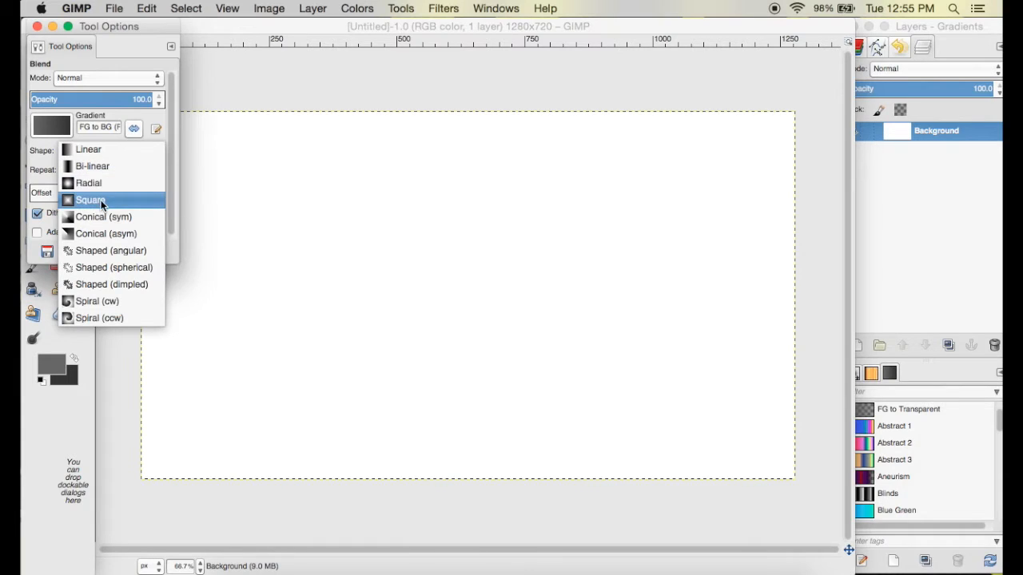
{"action": "left_click", "coordinate": [102, 183]}
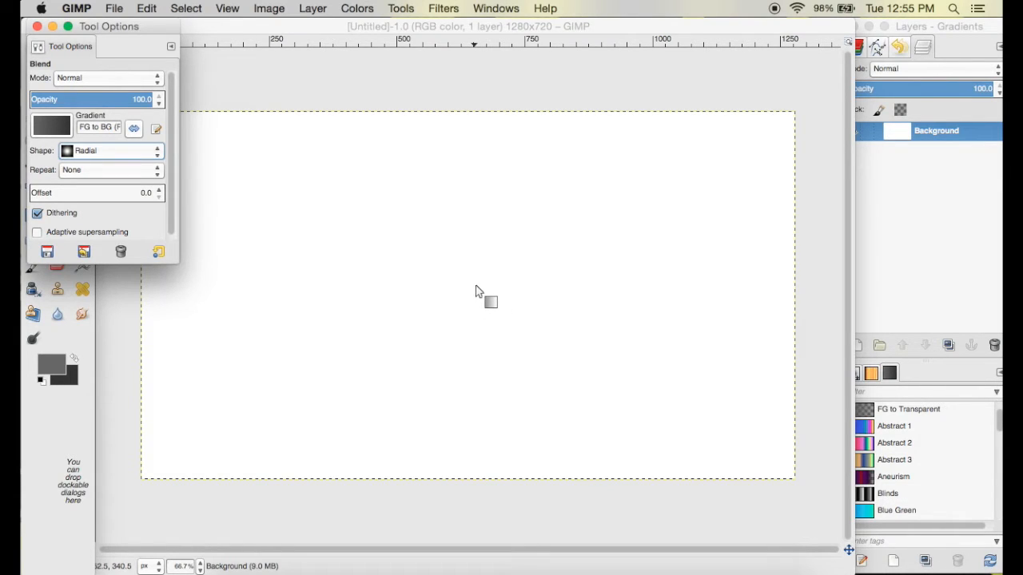
Step: Fill the Background layer with the radial gradient, from the canvas center to beyond its lower-right corner, and close the tool options
{"action": "left_click_drag", "start_coordinate": [475, 285], "coordinate": [847, 508]}
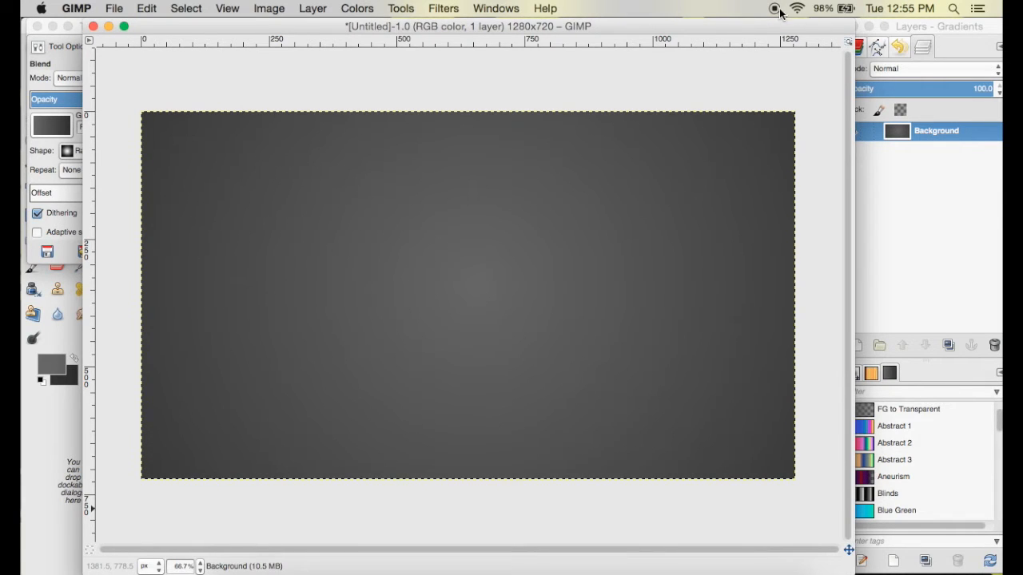
{"action": "left_click_drag", "start_coordinate": [711, 35], "coordinate": [718, 14]}
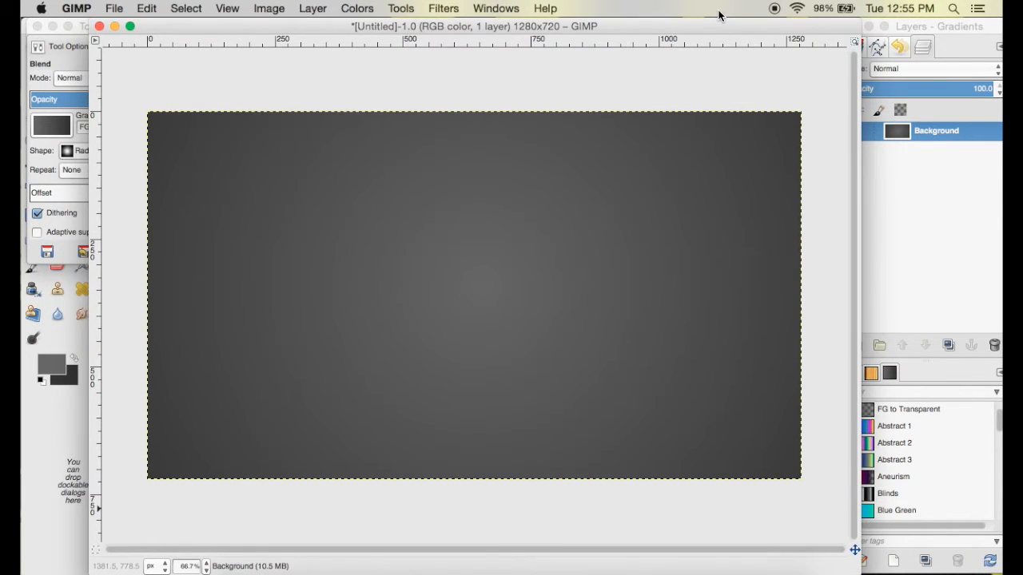
{"action": "left_click", "coordinate": [77, 49]}
{"action": "left_click", "coordinate": [36, 28]}
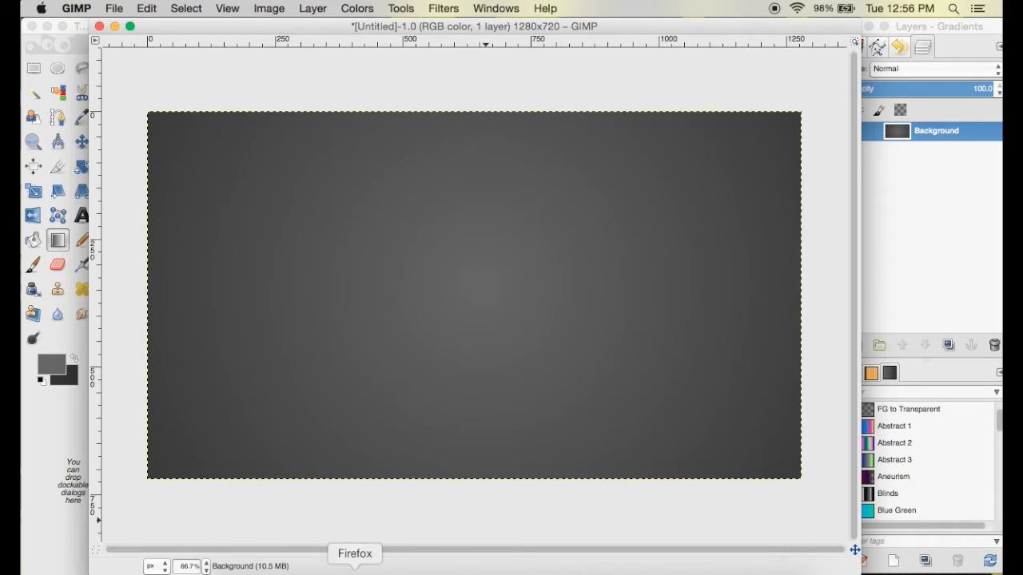
Step: Switch to Firefox, search Google for "cooltext" and open the Cool Text logo generator site
{"action": "left_click", "coordinate": [355, 572]}
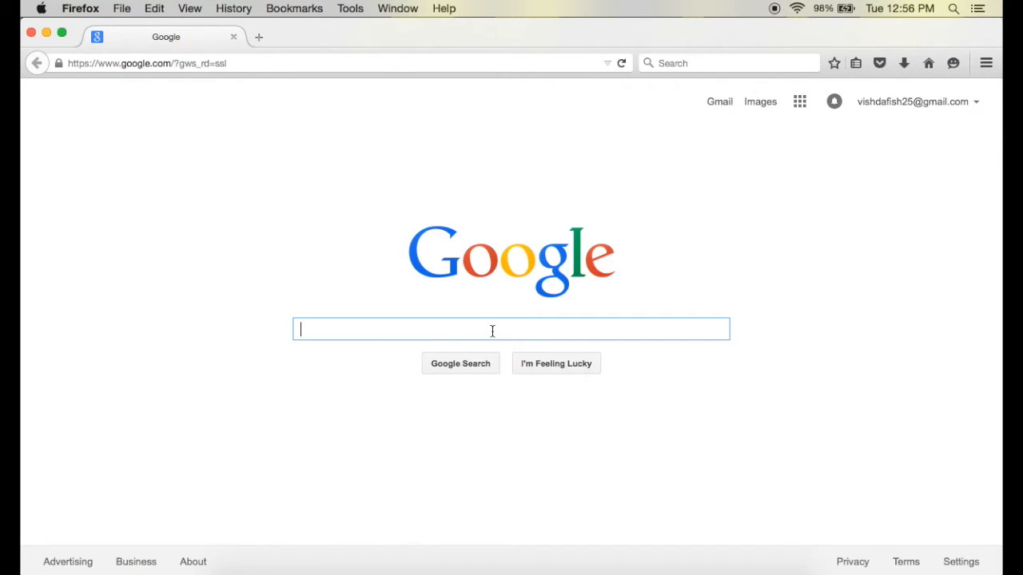
{"action": "type", "text": "cooltext"}
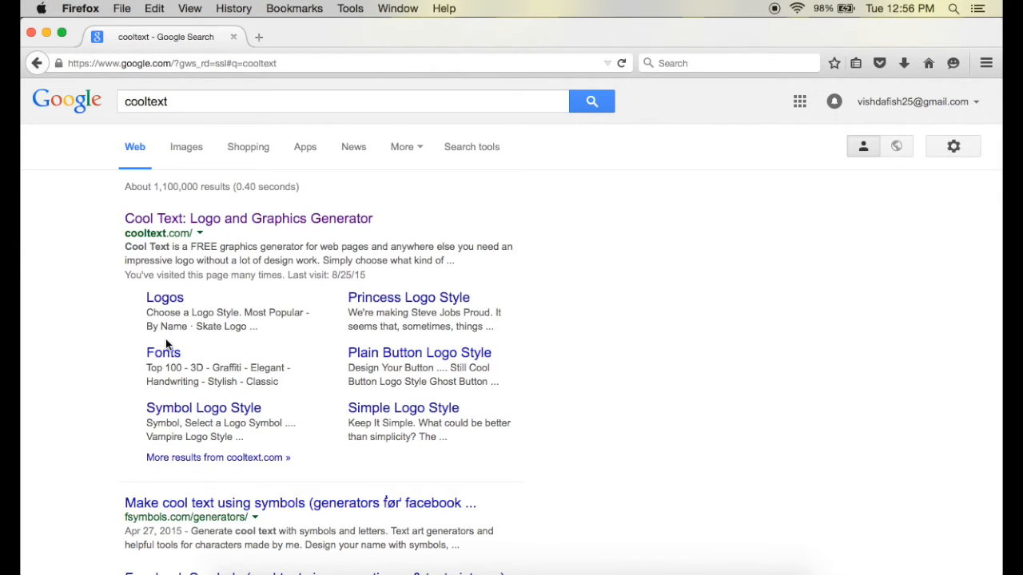
{"action": "left_click_drag", "start_coordinate": [120, 220], "coordinate": [87, 229]}
{"action": "left_click", "coordinate": [199, 206]}
{"action": "left_click", "coordinate": [206, 225]}
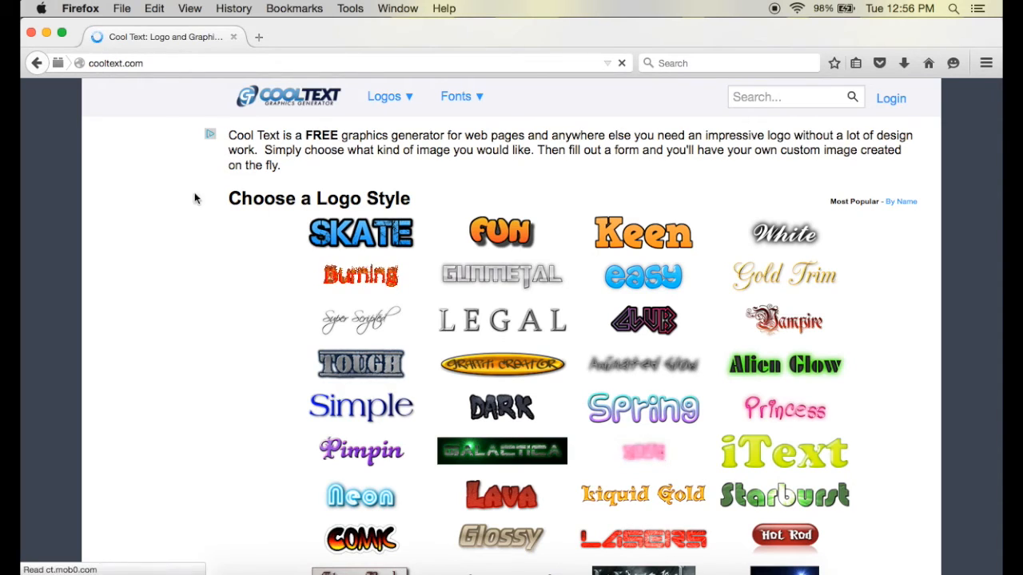
{"action": "left_click", "coordinate": [348, 281]}
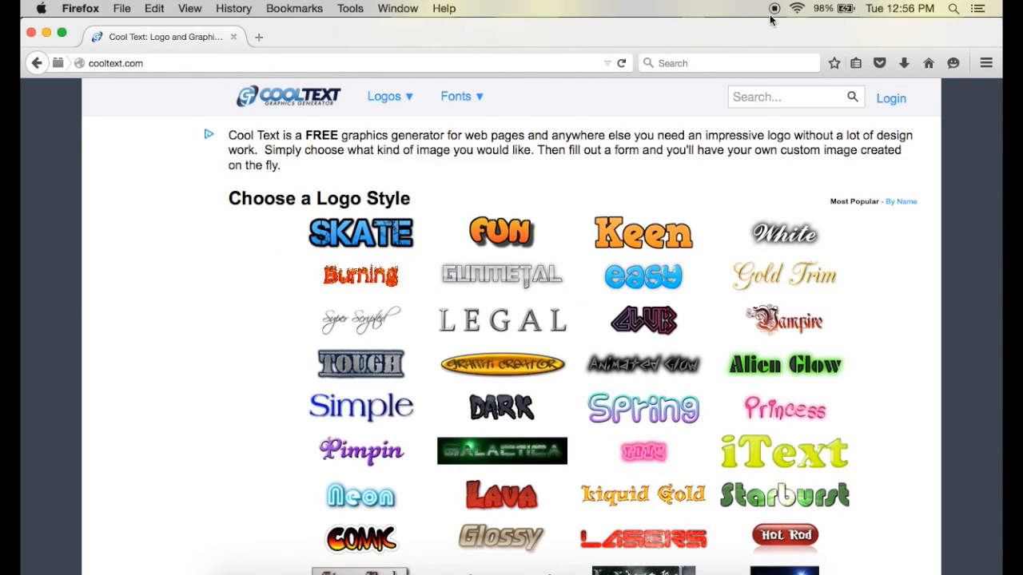
Step: Choose the Keen logo style and set its logo text to "GIMP THUMBNAIL TUTORIAL!"
{"action": "mouse_move", "coordinate": [357, 366]}
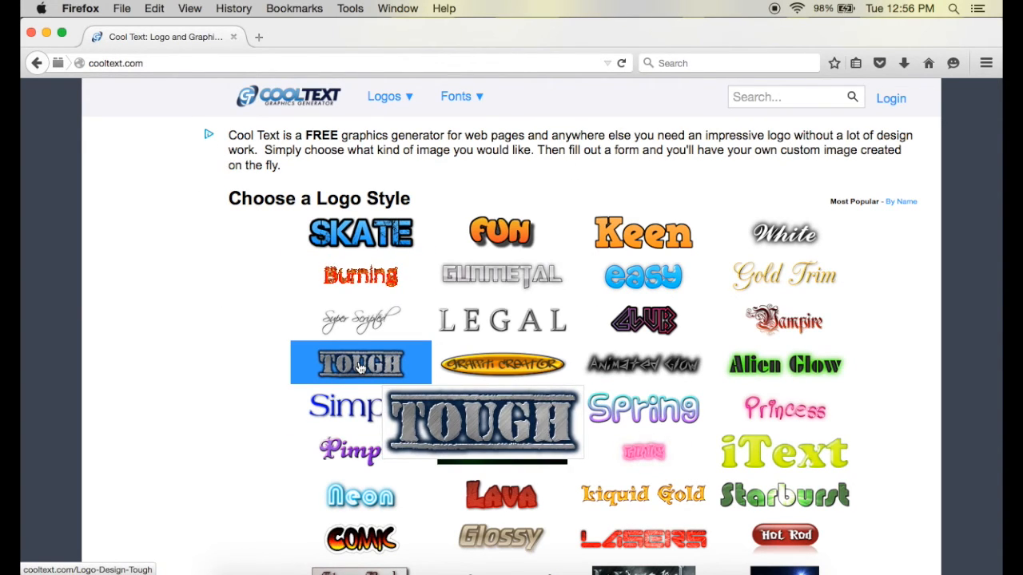
{"action": "left_click", "coordinate": [641, 240]}
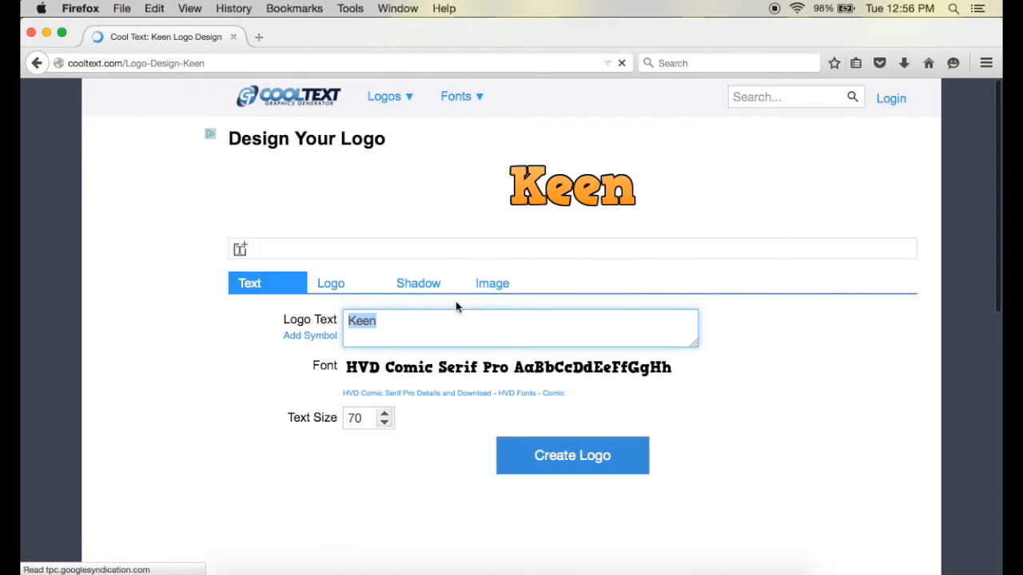
{"action": "left_click", "coordinate": [445, 324]}
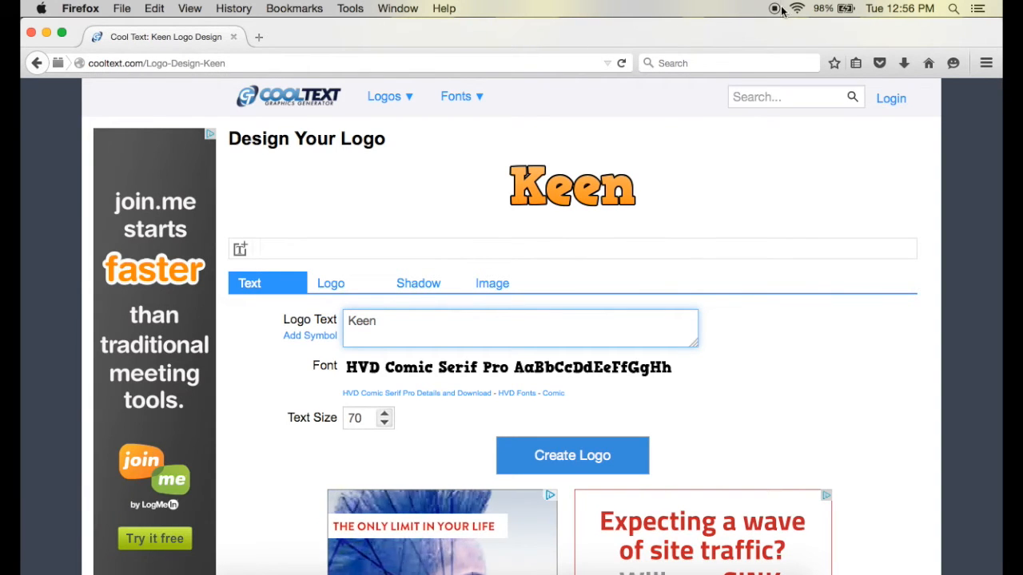
{"action": "left_click_drag", "start_coordinate": [684, 34], "coordinate": [627, 32]}
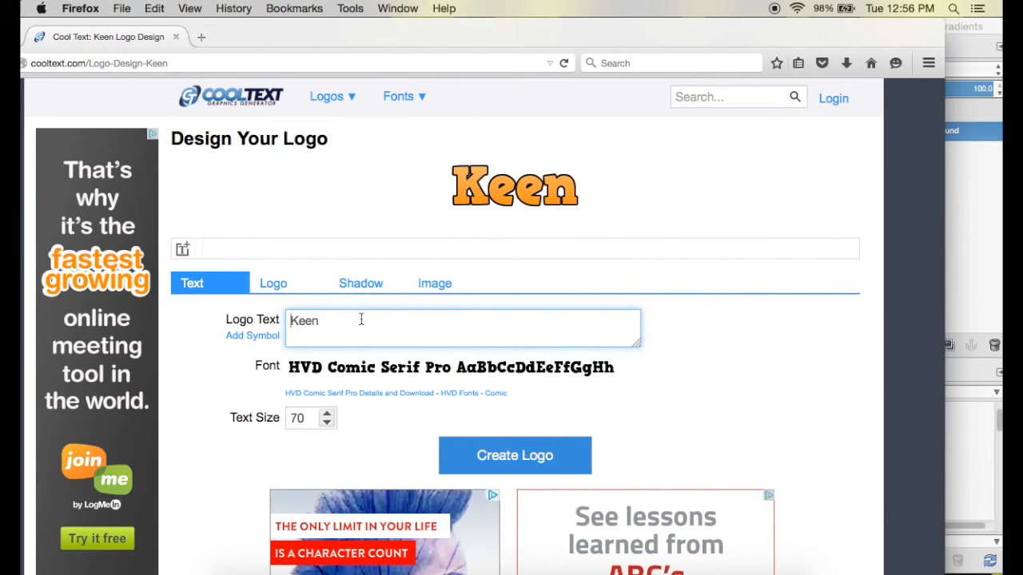
{"action": "left_click_drag", "start_coordinate": [361, 319], "coordinate": [255, 306]}
{"action": "key", "text": "BackSpace"}
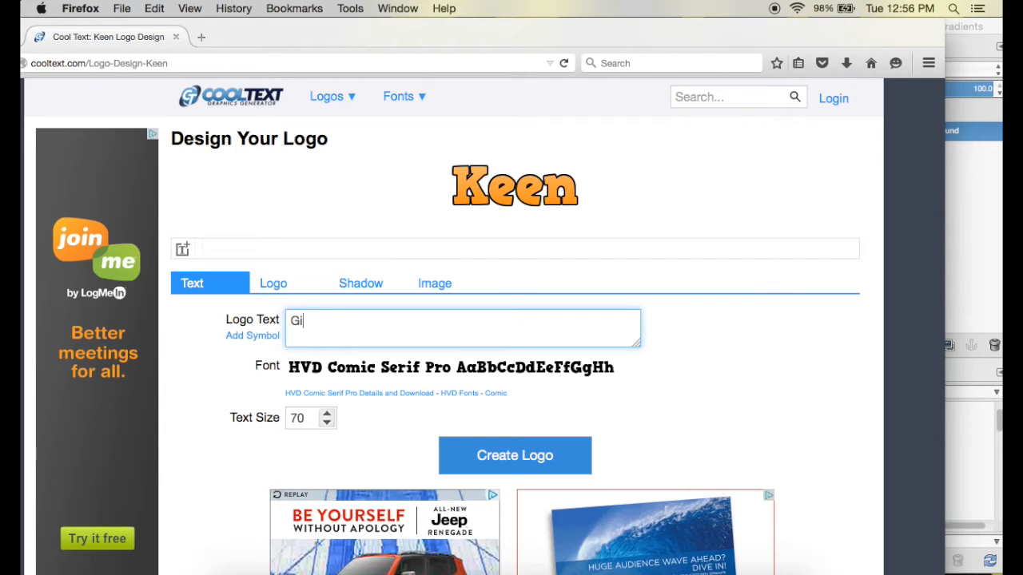
{"action": "type", "text": "GIMP "}
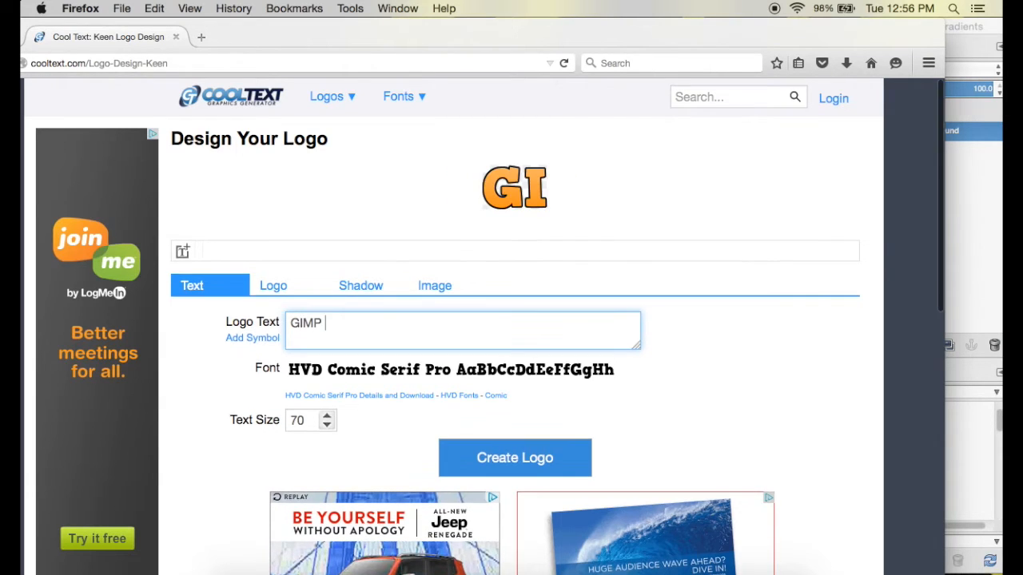
{"action": "type", "text": "THUMBNAIL TUTORIAL!"}
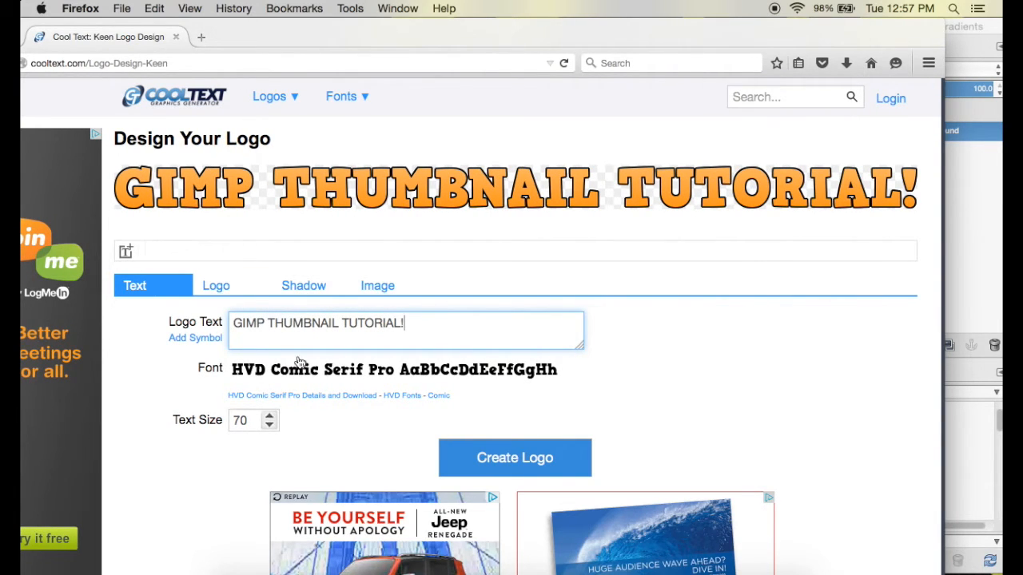
Step: View the font categories available for the logo text and return to the Keen logo design page
{"action": "left_click", "coordinate": [437, 372]}
{"action": "left_click", "coordinate": [422, 382]}
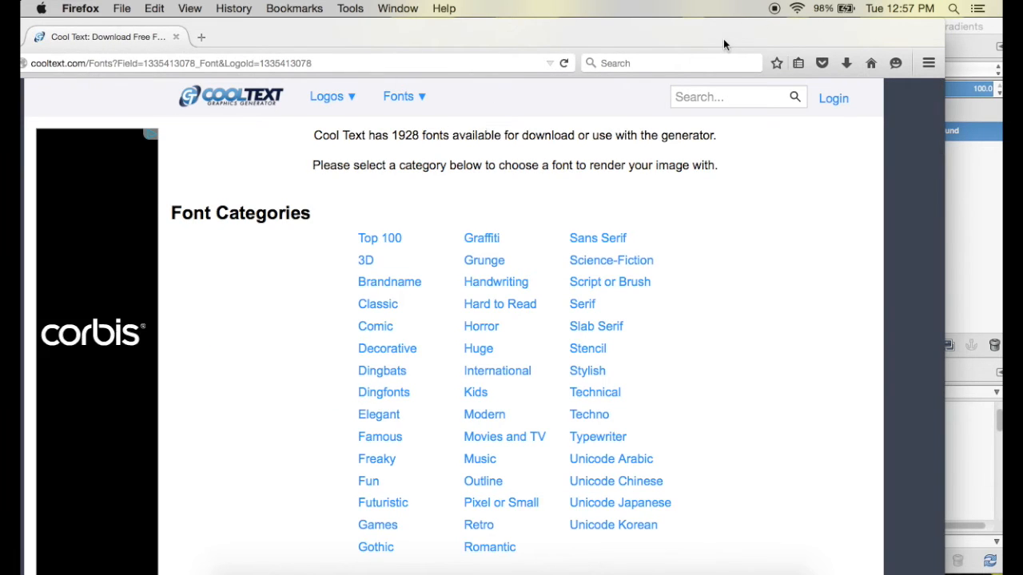
{"action": "left_click_drag", "start_coordinate": [727, 39], "coordinate": [747, 38]}
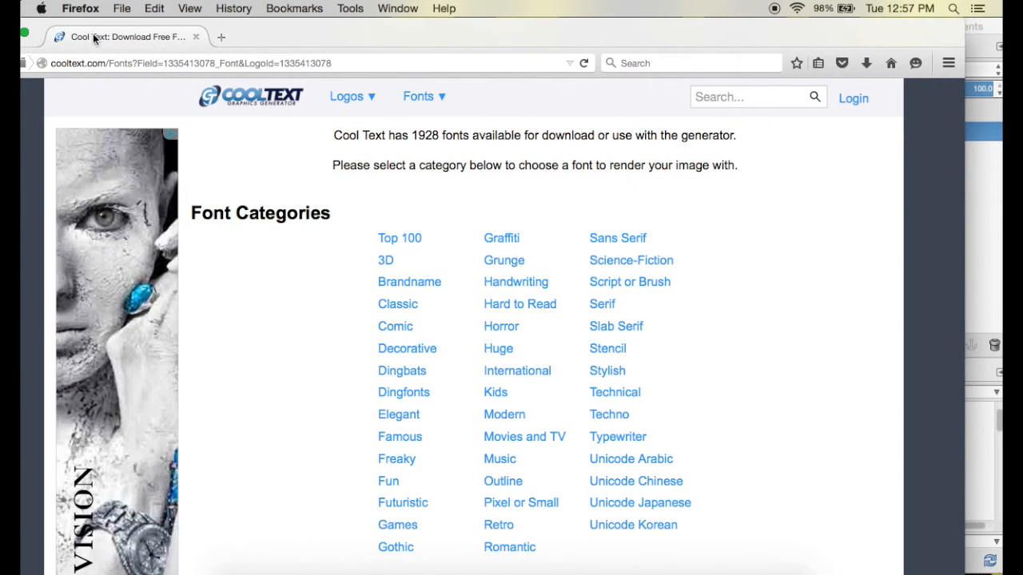
{"action": "left_click_drag", "start_coordinate": [248, 41], "coordinate": [282, 44]}
{"action": "left_click", "coordinate": [31, 63]}
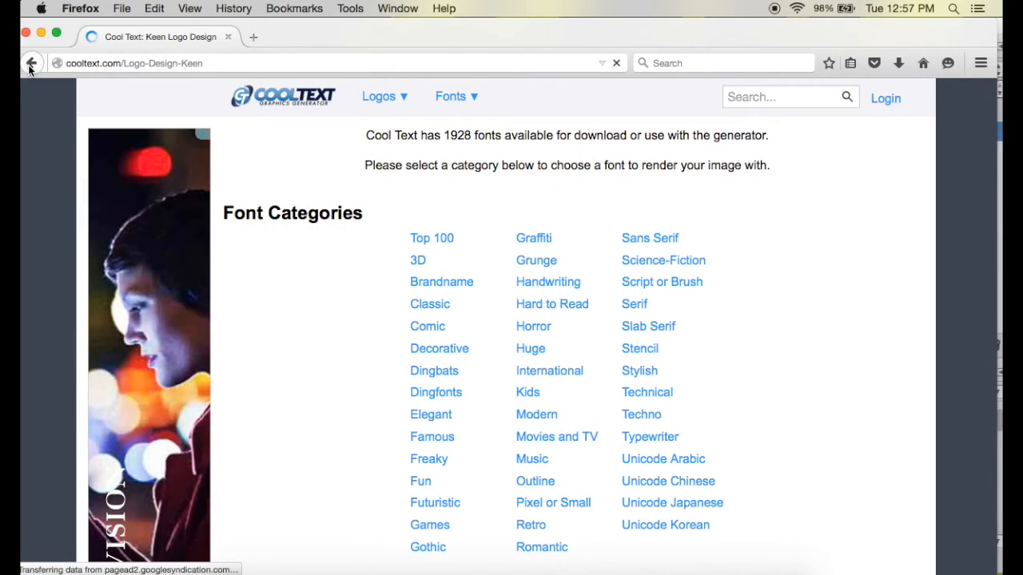
{"action": "left_click", "coordinate": [486, 311]}
{"action": "key", "text": "Return"}
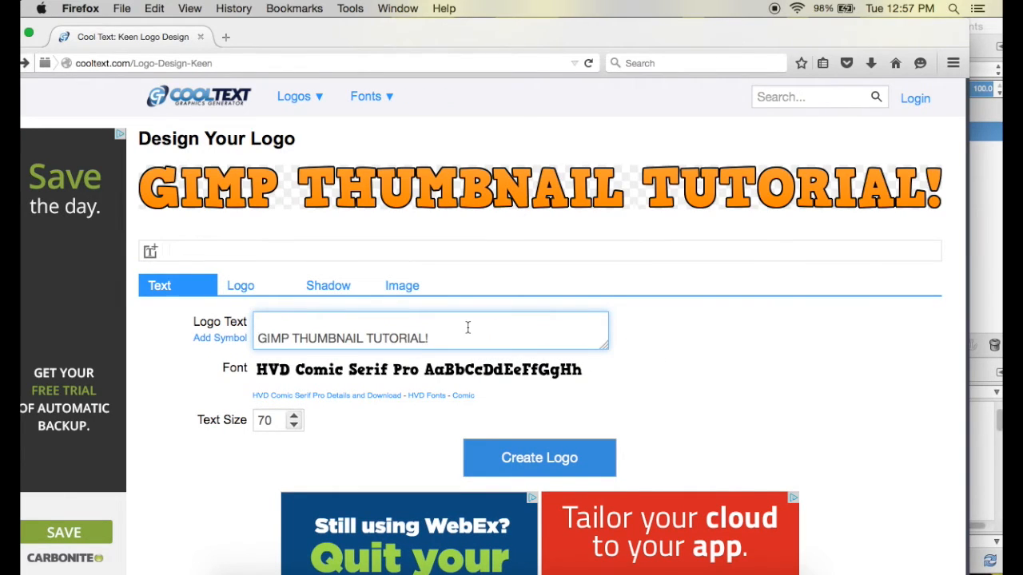
{"action": "key", "text": "BackSpace"}
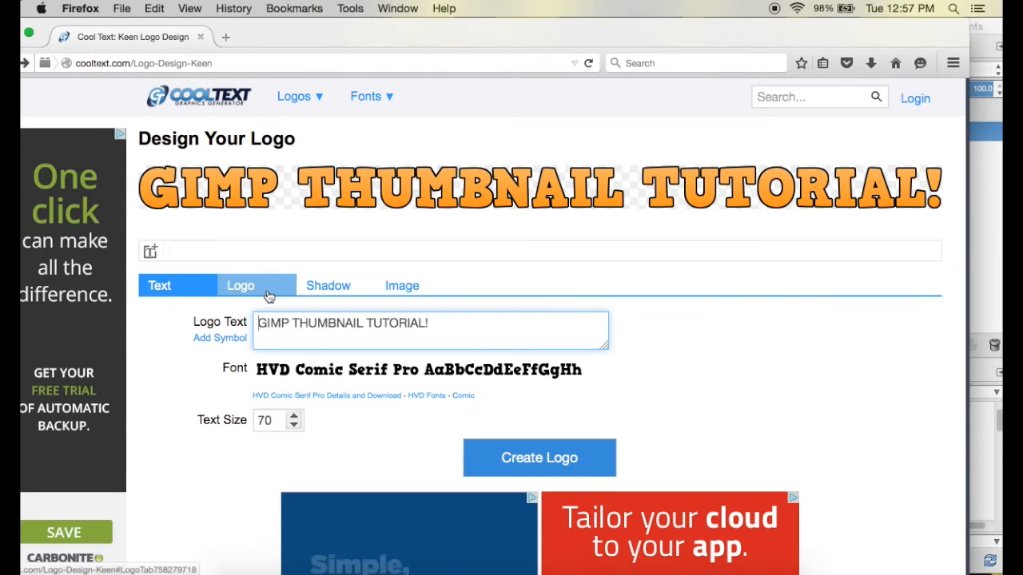
Step: Set the logo's start color to orange-red #FF4000, leaving the Use Gradient option off
{"action": "left_click", "coordinate": [267, 293]}
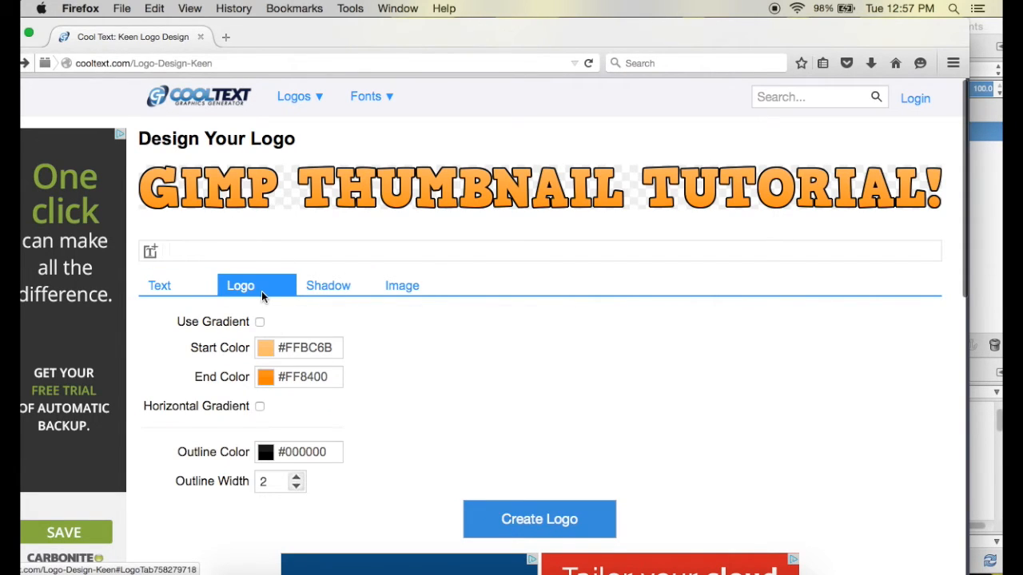
{"action": "left_click", "coordinate": [259, 321]}
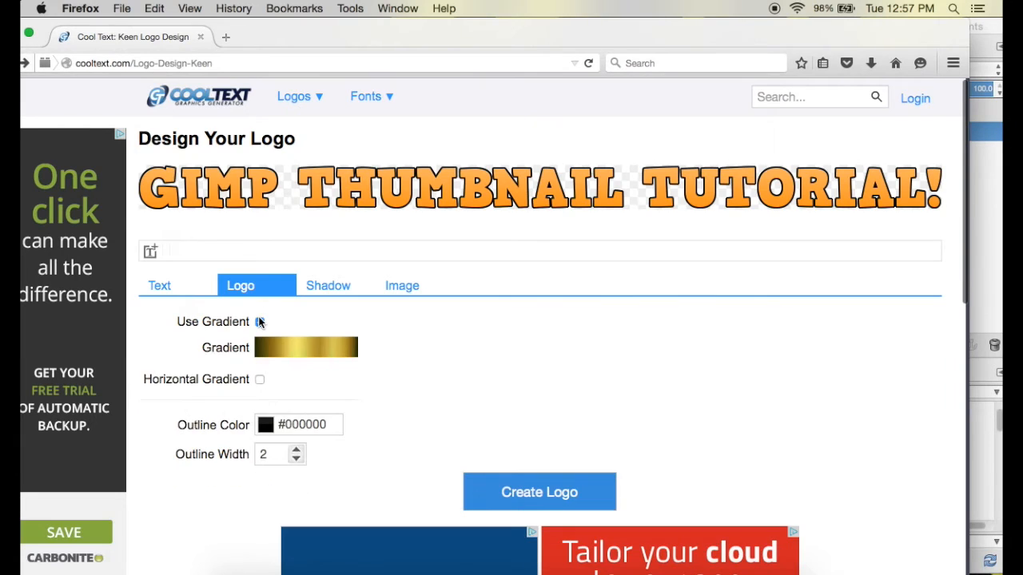
{"action": "left_click", "coordinate": [260, 321]}
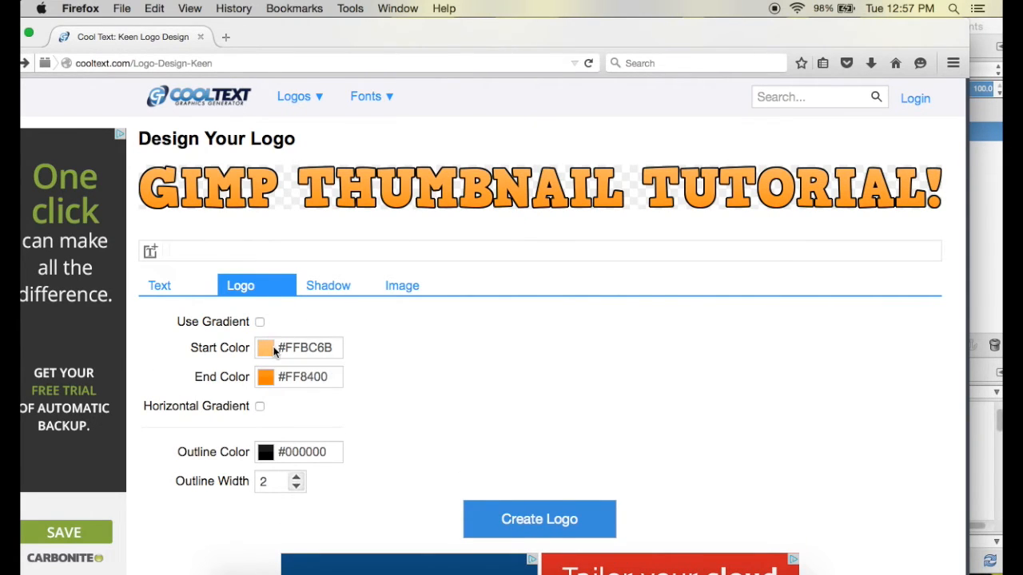
{"action": "left_click", "coordinate": [274, 352]}
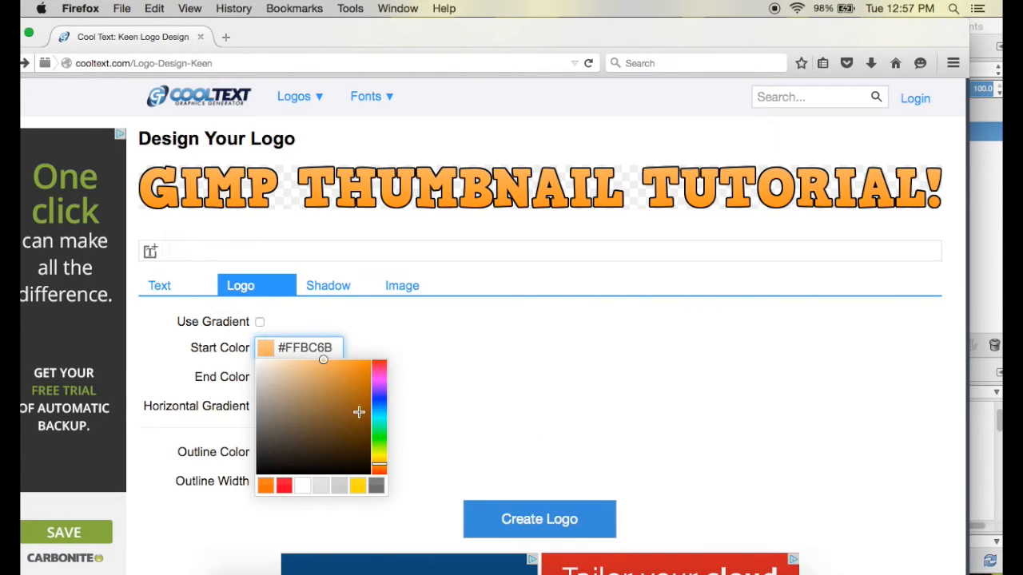
{"action": "left_click_drag", "start_coordinate": [379, 466], "coordinate": [379, 470]}
{"action": "left_click_drag", "start_coordinate": [352, 399], "coordinate": [397, 328]}
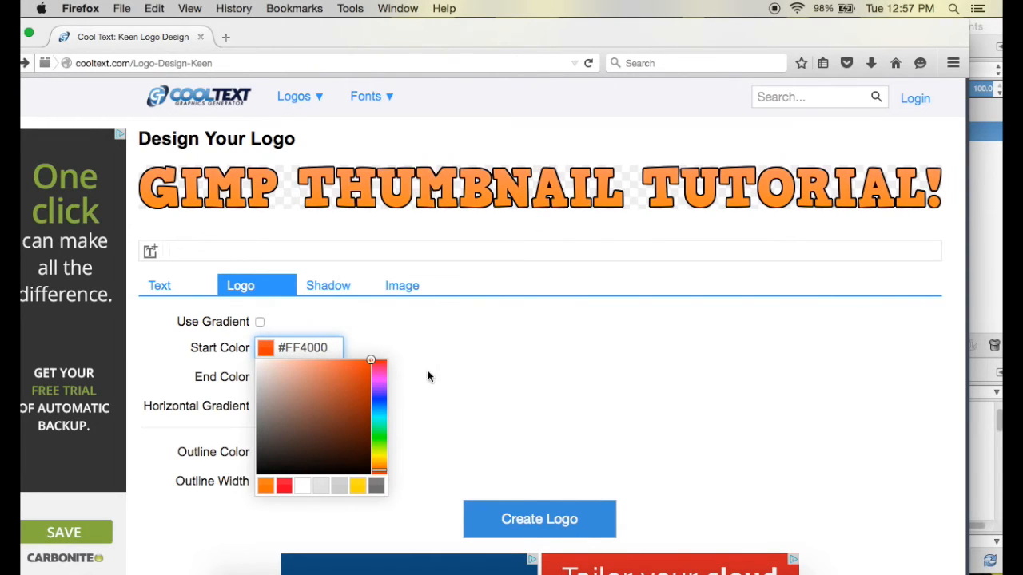
{"action": "left_click", "coordinate": [439, 399]}
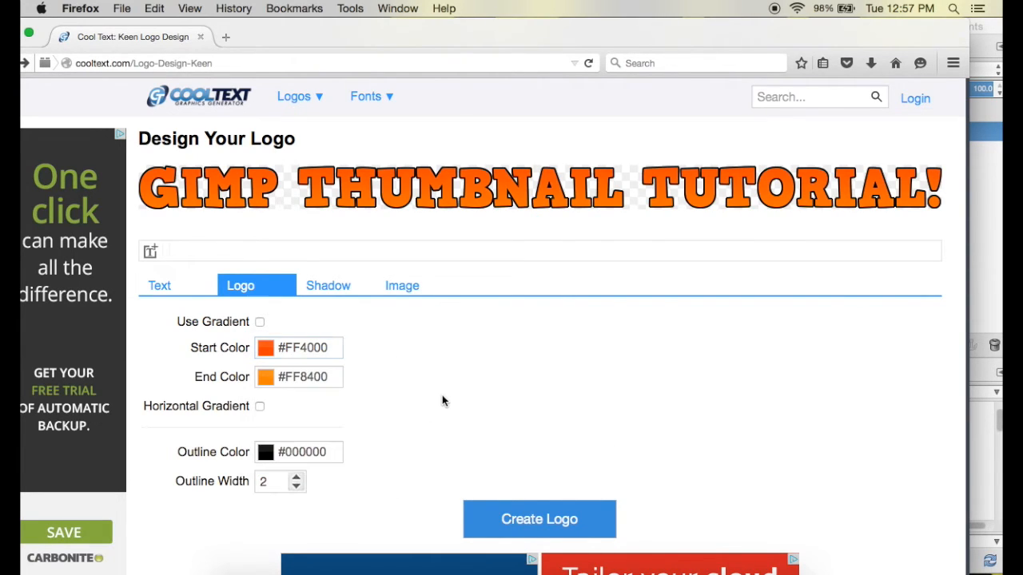
Step: Set the logo's end color to yellow #F2FF00
{"action": "left_click", "coordinate": [279, 379]}
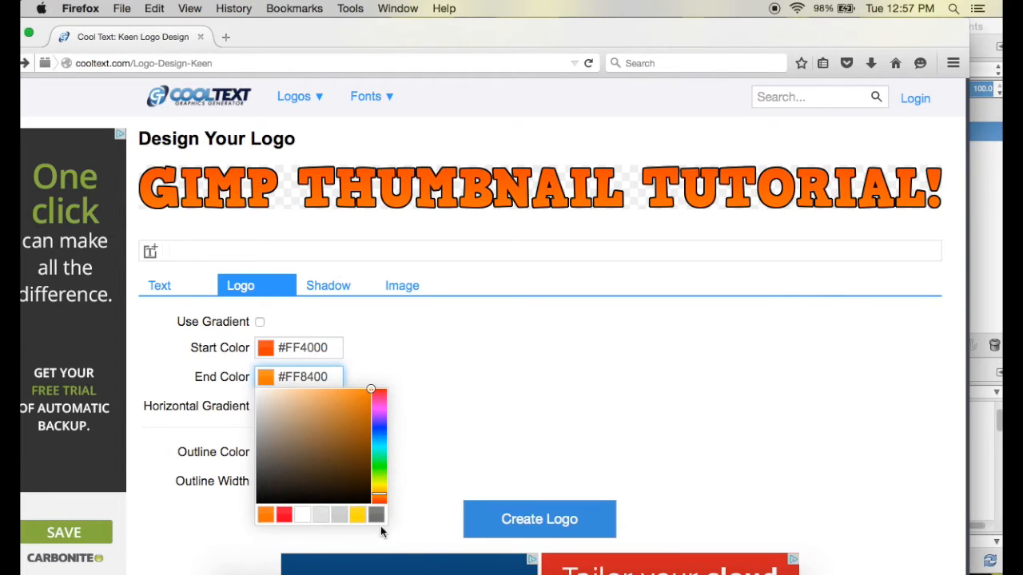
{"action": "left_click", "coordinate": [358, 516]}
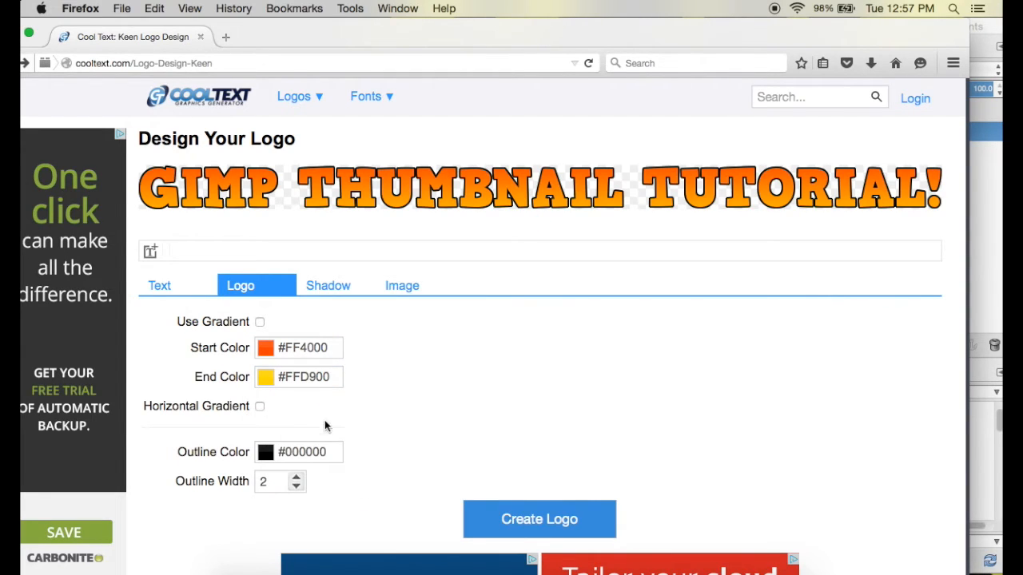
{"action": "left_click", "coordinate": [272, 382]}
{"action": "left_click_drag", "start_coordinate": [381, 483], "coordinate": [379, 485]}
{"action": "left_click", "coordinate": [491, 426]}
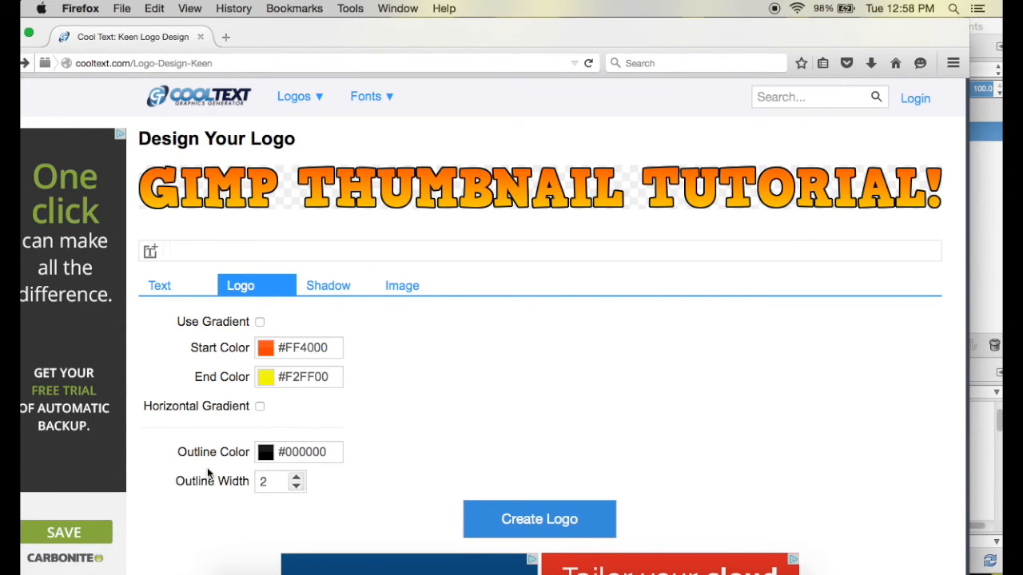
Step: Set the logo's outline width to 4 and check the shadow settings without changing them
{"action": "left_click", "coordinate": [295, 478]}
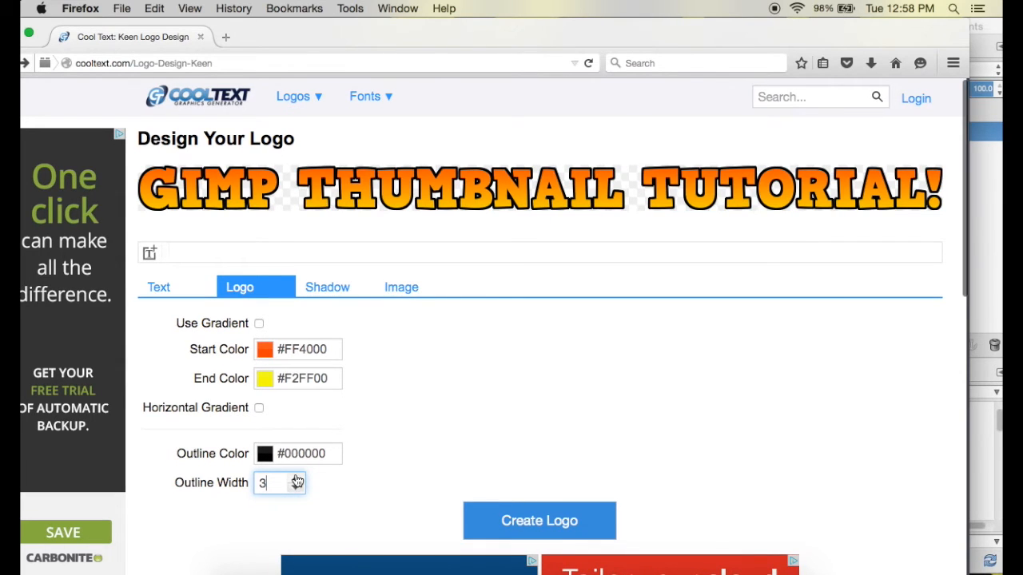
{"action": "left_click", "coordinate": [297, 477]}
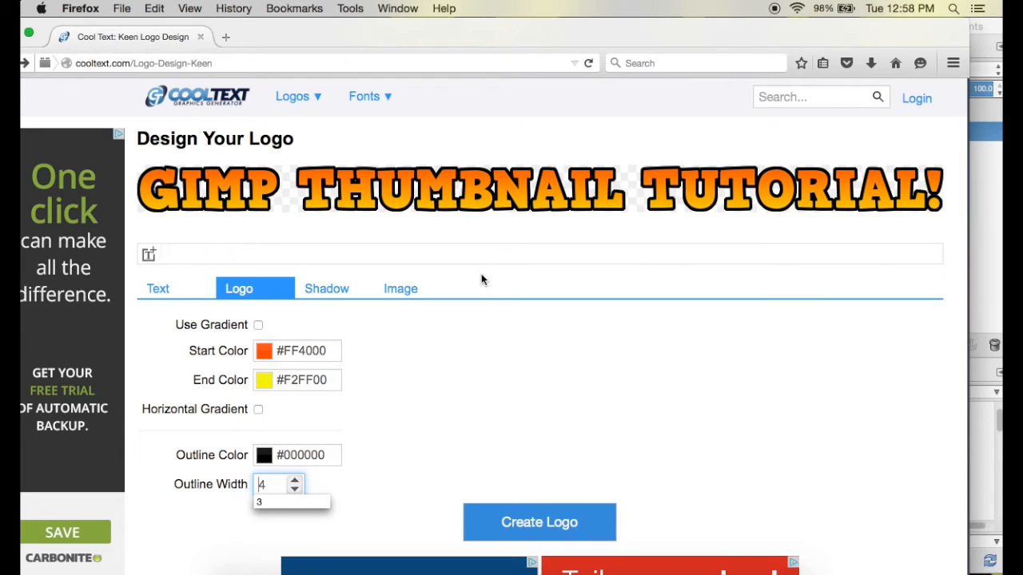
{"action": "left_click", "coordinate": [347, 289]}
{"action": "left_click", "coordinate": [390, 292]}
{"action": "left_click", "coordinate": [344, 294]}
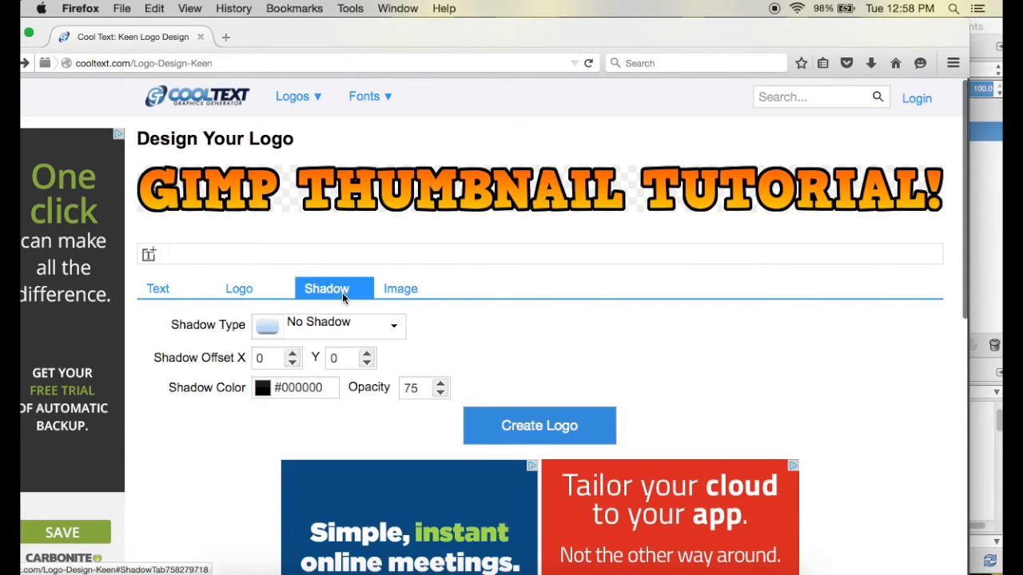
{"action": "left_click", "coordinate": [256, 291]}
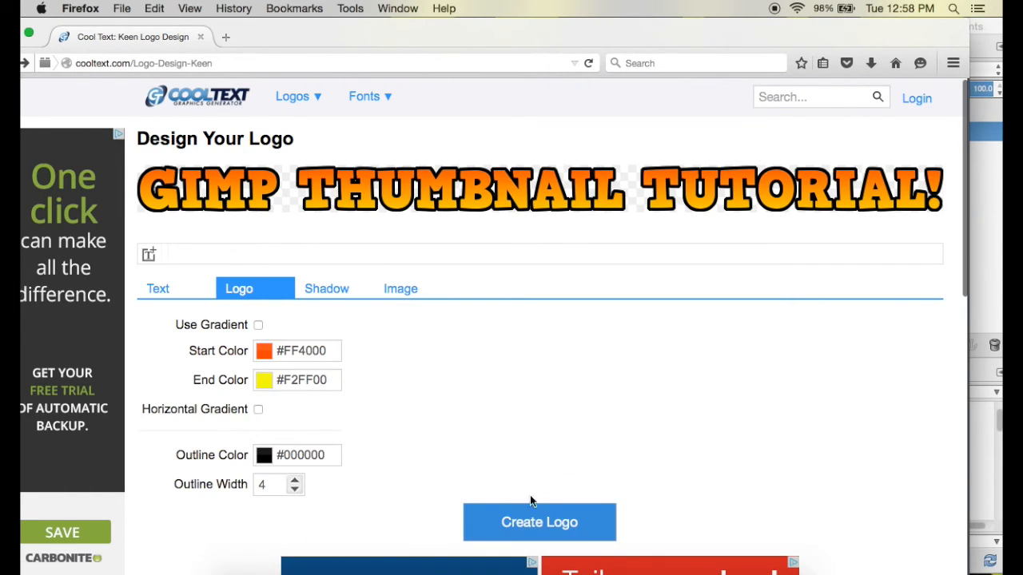
Step: Generate the logo and download the resulting image as a PNG file
{"action": "left_click", "coordinate": [519, 527]}
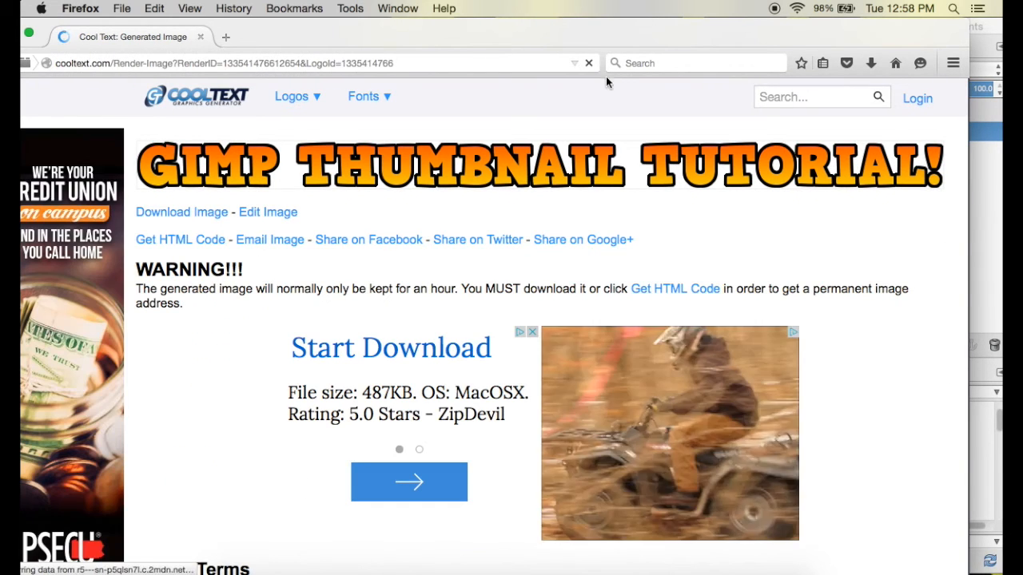
{"action": "left_click_drag", "start_coordinate": [748, 34], "coordinate": [804, 3]}
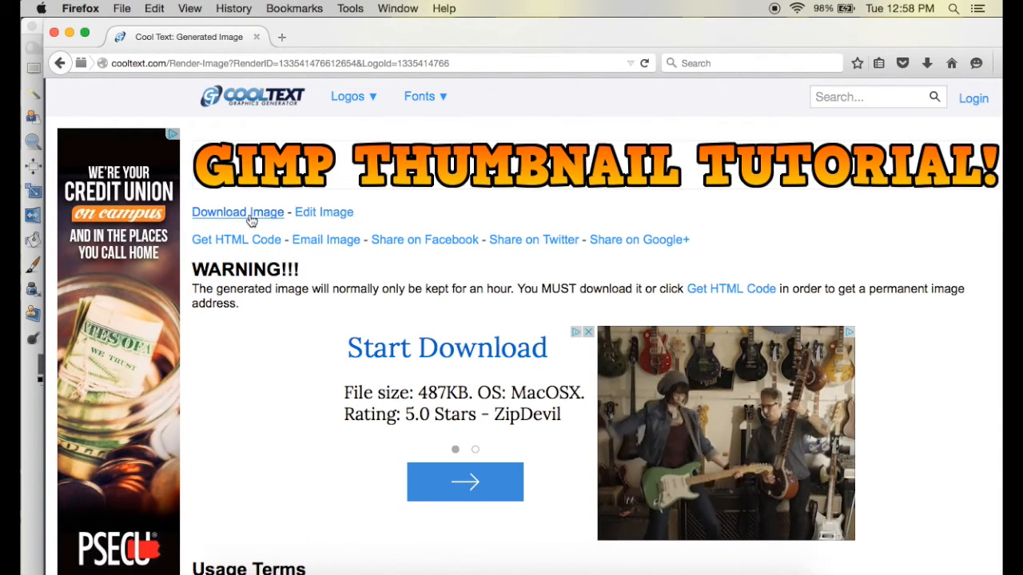
{"action": "left_click", "coordinate": [250, 214]}
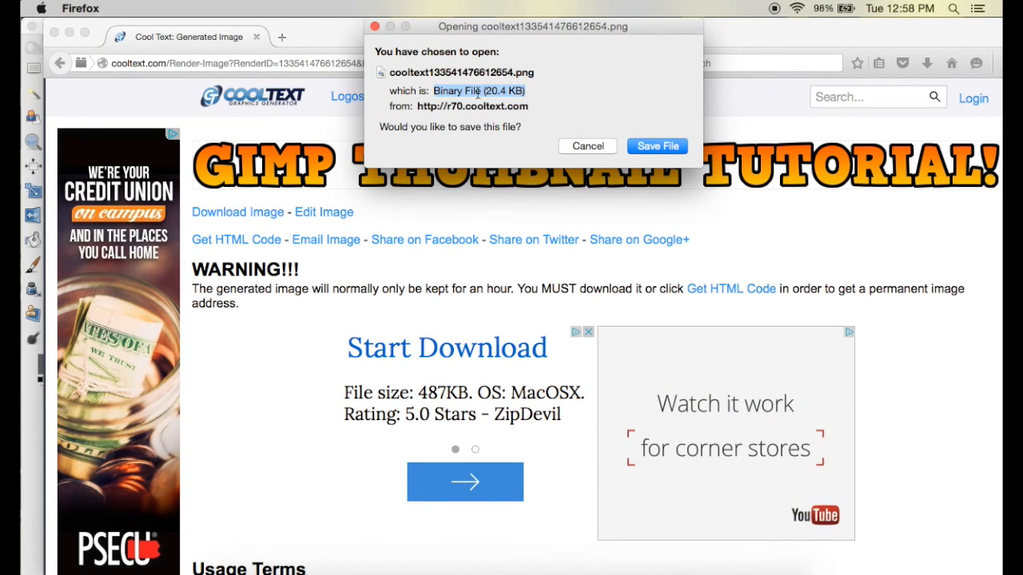
{"action": "left_click", "coordinate": [657, 145]}
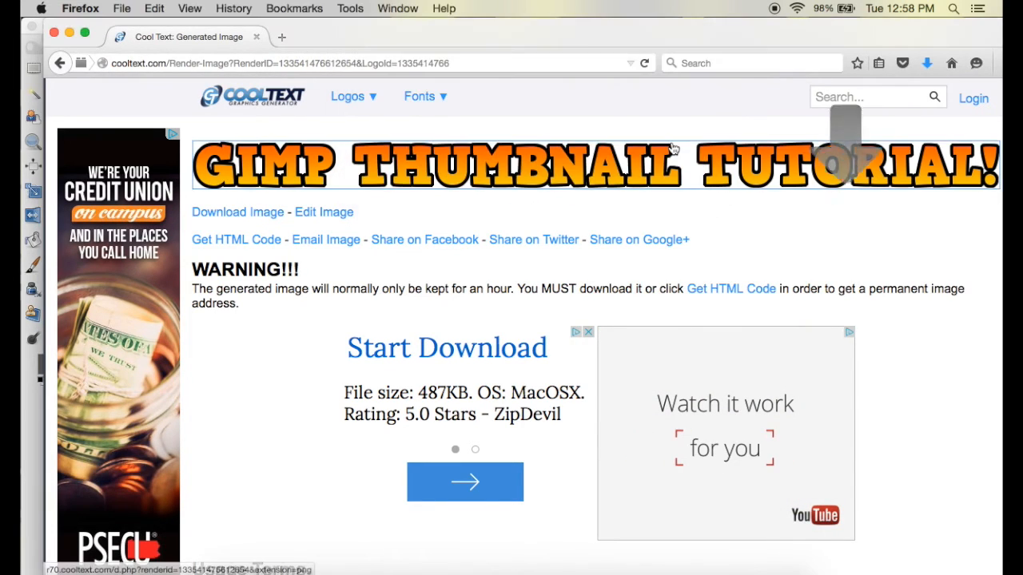
Step: Place the downloaded cooltext133541476612654.png from Firefox's download list onto the desktop
{"action": "left_click_drag", "start_coordinate": [772, 29], "coordinate": [605, 31]}
{"action": "left_click", "coordinate": [605, 25]}
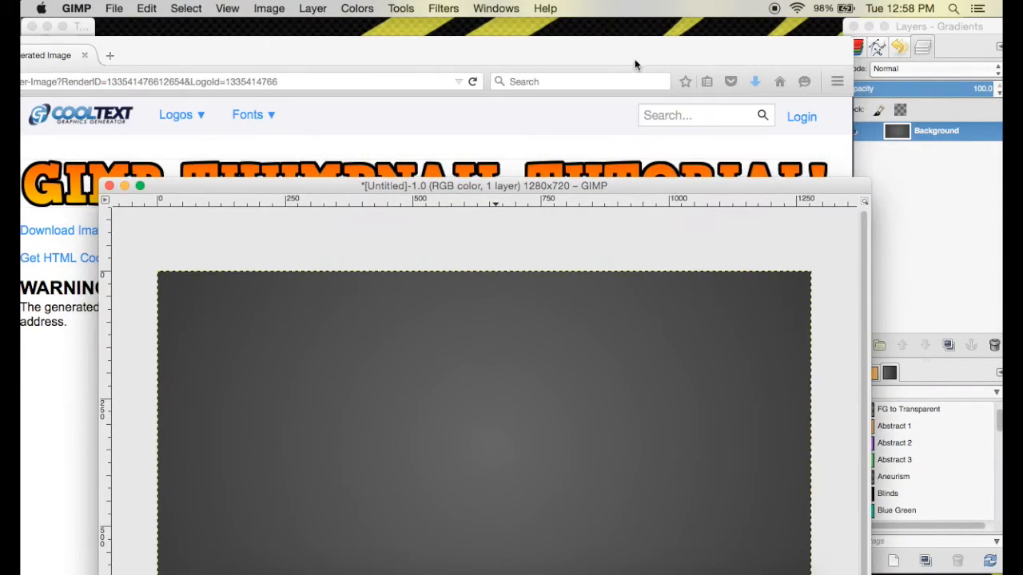
{"action": "left_click_drag", "start_coordinate": [637, 62], "coordinate": [690, 132]}
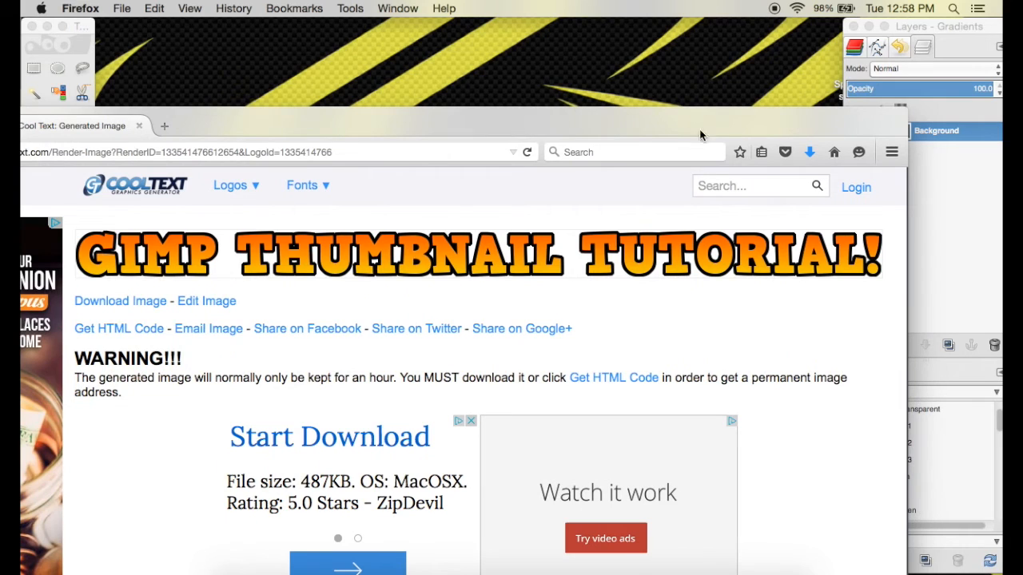
{"action": "left_click", "coordinate": [808, 153]}
{"action": "left_click_drag", "start_coordinate": [739, 209], "coordinate": [660, 59]}
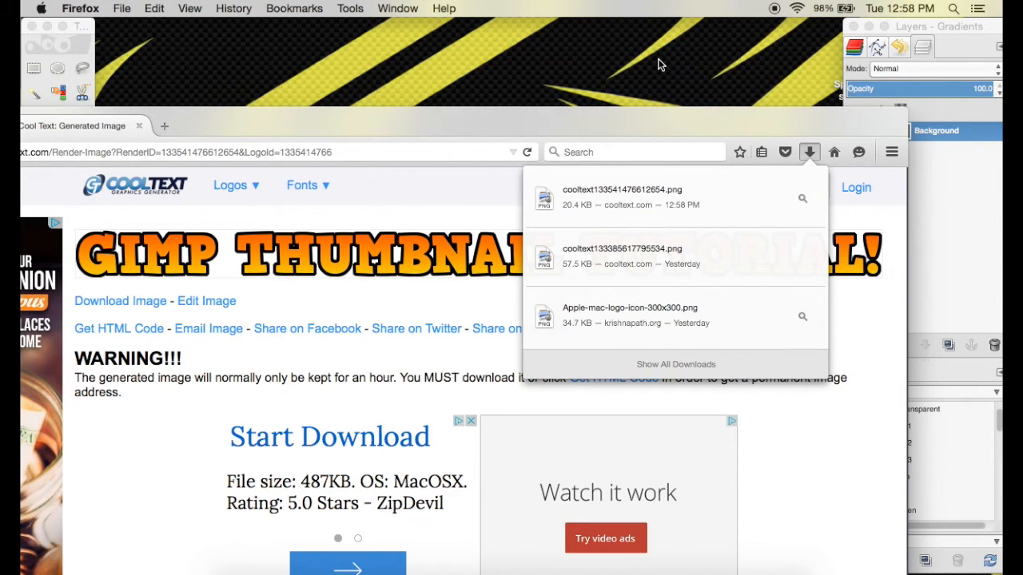
Step: Minimize the Firefox window and switch to GIMP, moving the image window up so the whole canvas shows
{"action": "left_click_drag", "start_coordinate": [610, 126], "coordinate": [809, 59]}
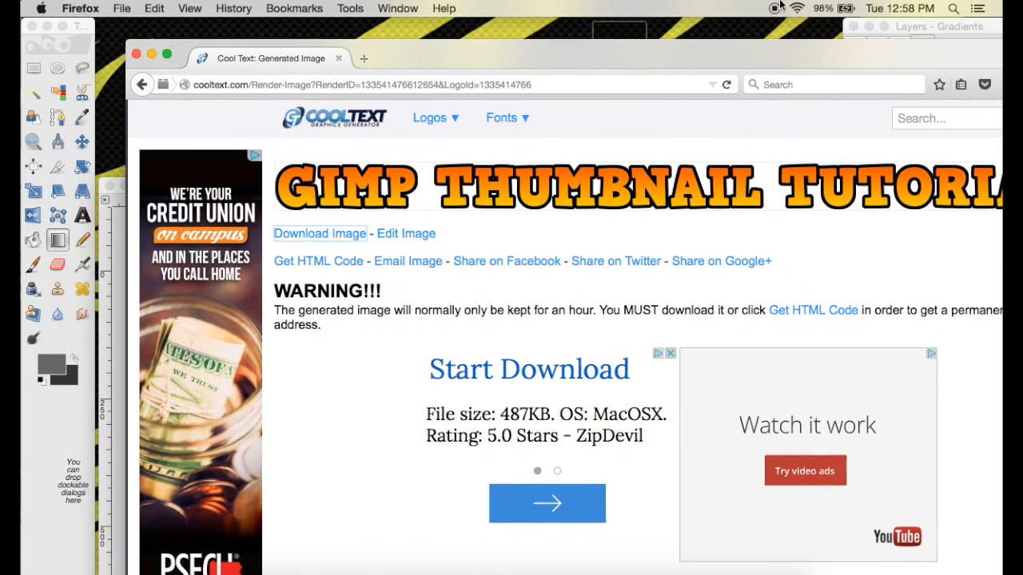
{"action": "left_click", "coordinate": [153, 56]}
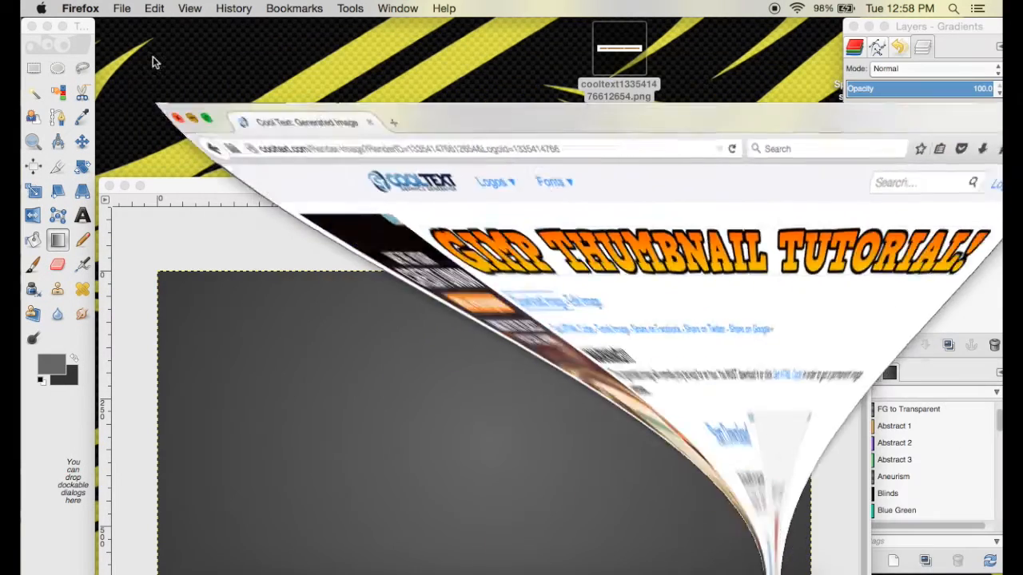
{"action": "left_click_drag", "start_coordinate": [204, 181], "coordinate": [200, 4]}
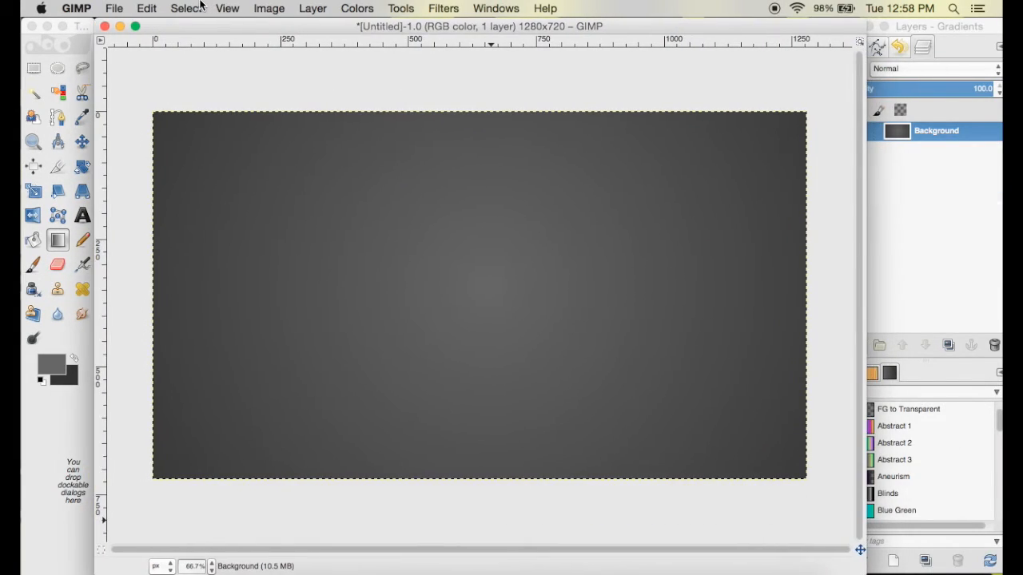
Step: Move the image window aside to check the logo file on the desktop, restore the window, and dismiss the Photos notification
{"action": "left_click_drag", "start_coordinate": [260, 26], "coordinate": [195, 211]}
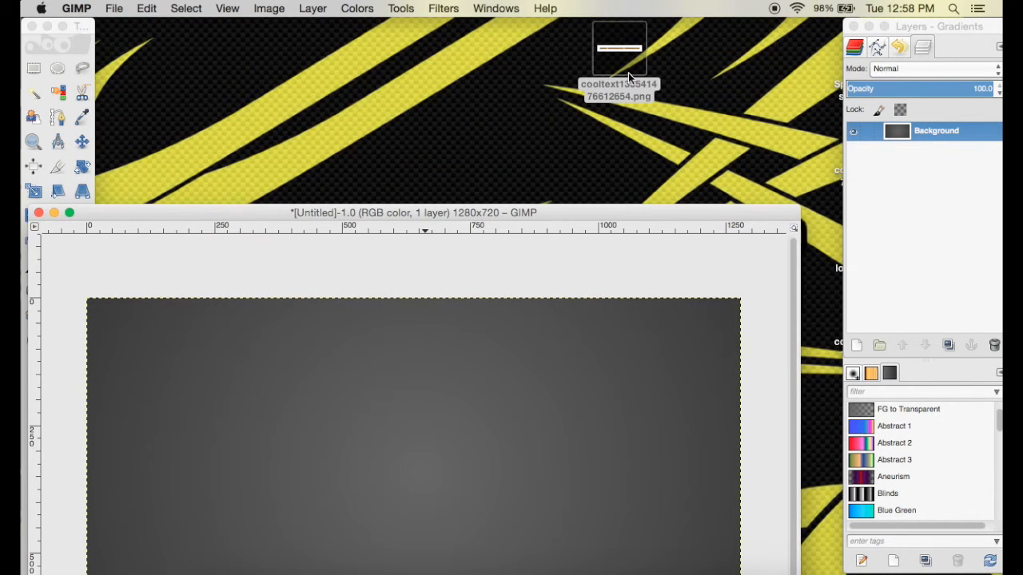
{"action": "left_click_drag", "start_coordinate": [489, 218], "coordinate": [539, 6]}
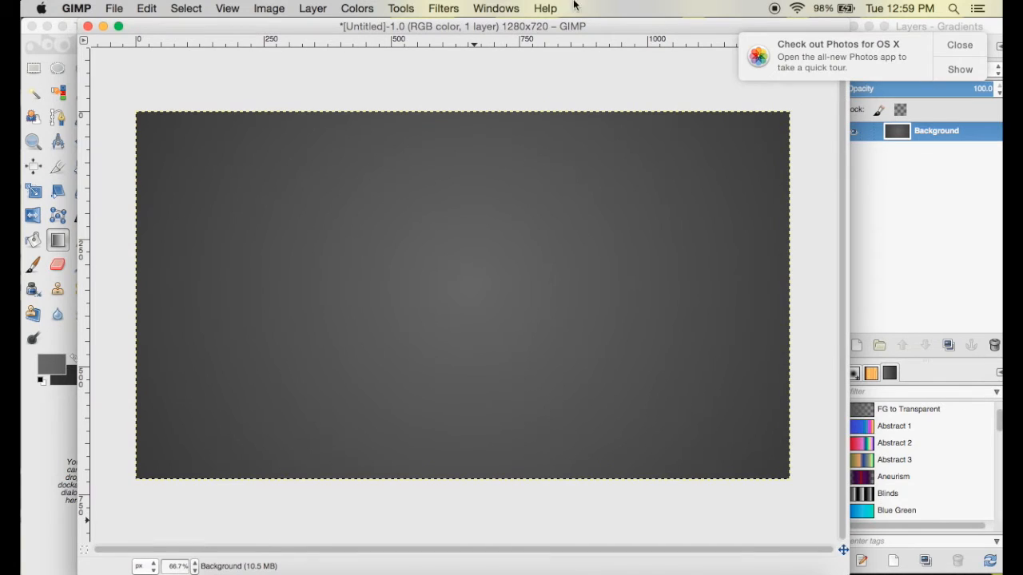
{"action": "left_click", "coordinate": [960, 46]}
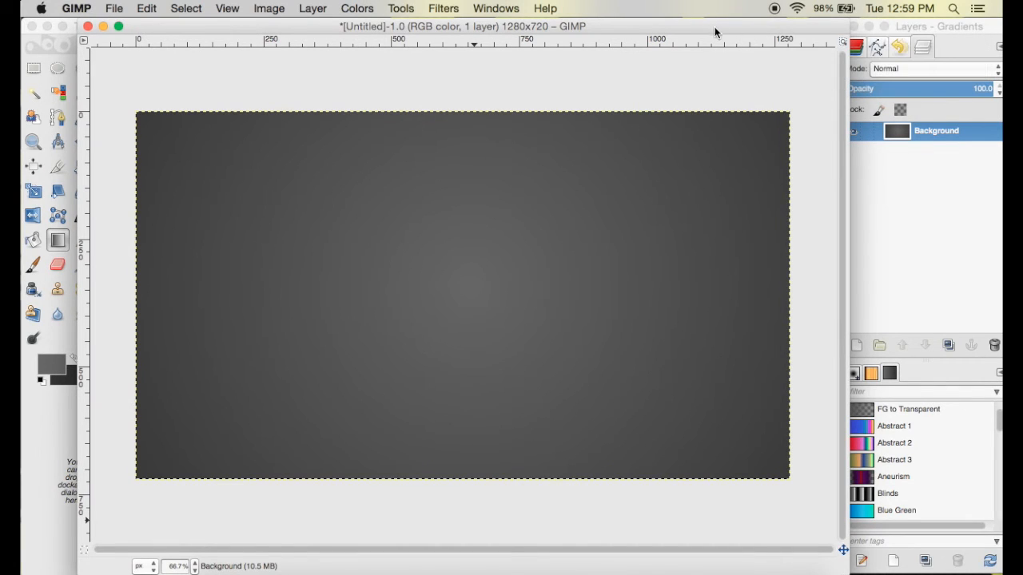
{"action": "left_click_drag", "start_coordinate": [685, 30], "coordinate": [692, 30]}
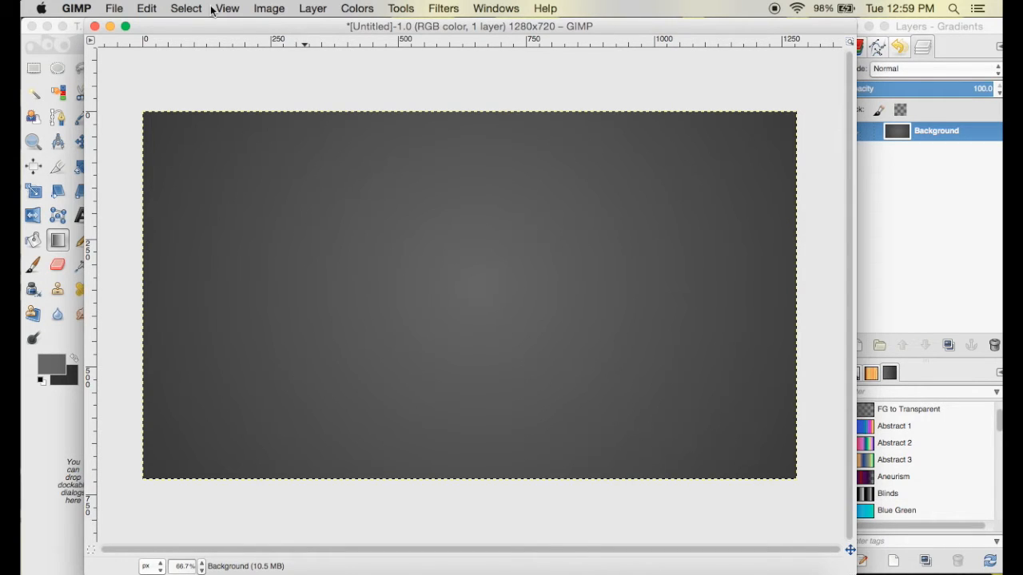
Step: Open cooltext133541476612654.png from the Desktop folder as a new layer in the thumbnail
{"action": "left_click", "coordinate": [114, 8]}
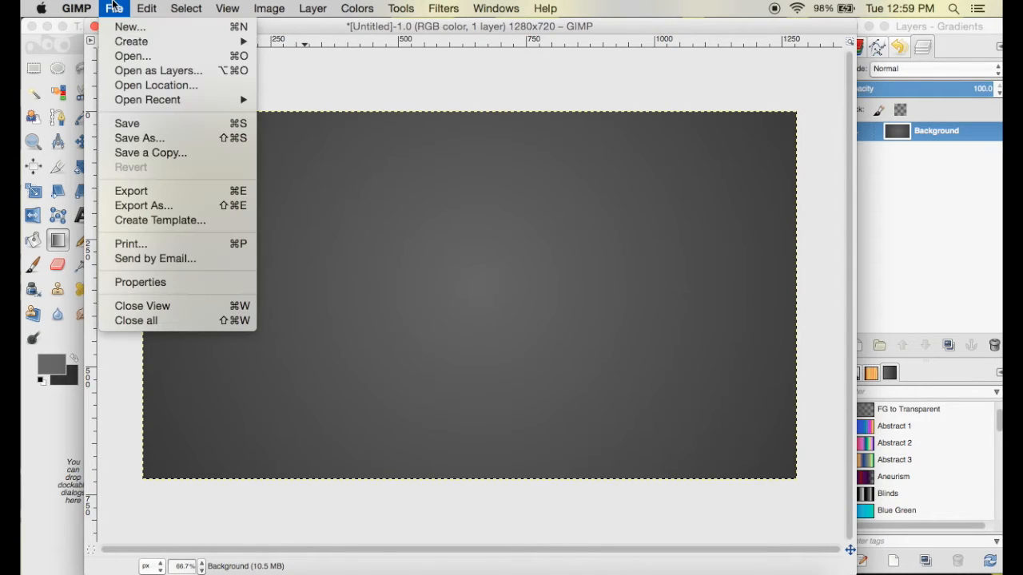
{"action": "left_click", "coordinate": [134, 58]}
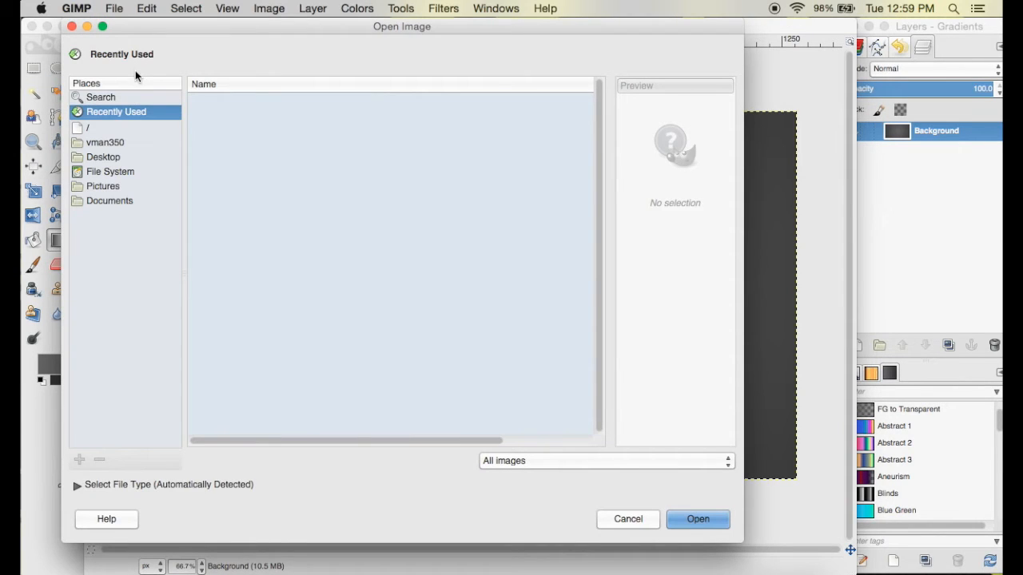
{"action": "left_click", "coordinate": [131, 158]}
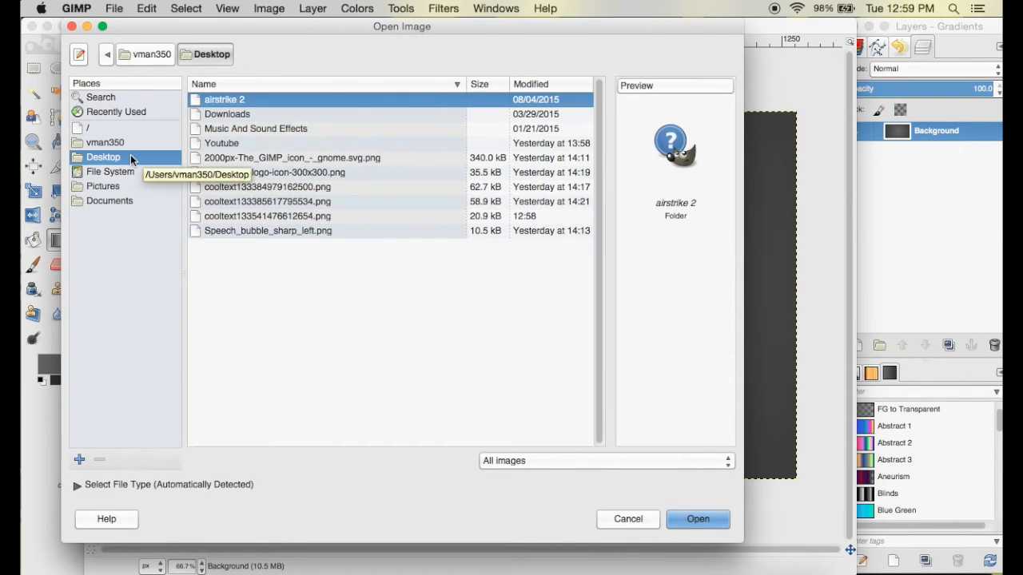
{"action": "left_click", "coordinate": [275, 115]}
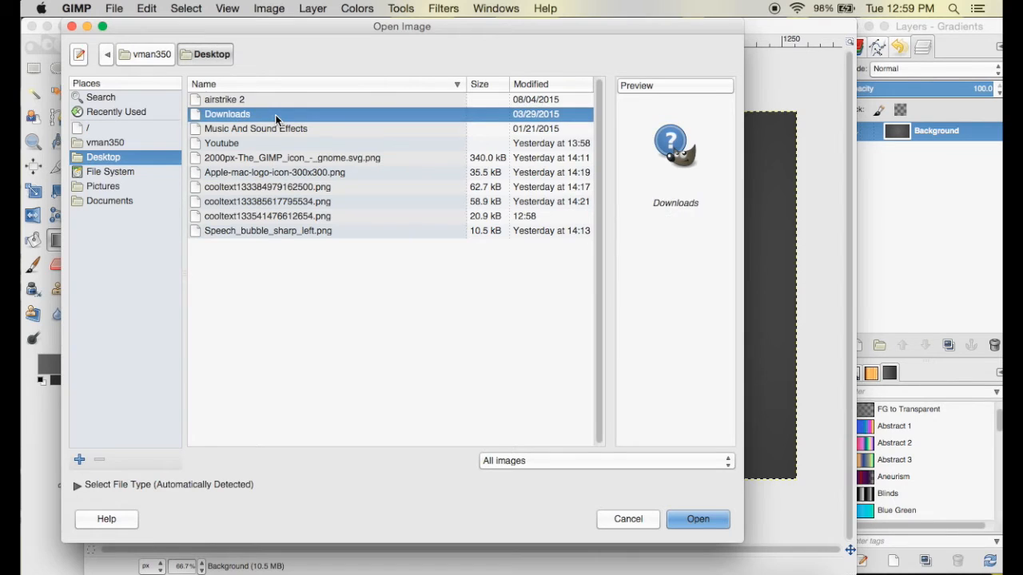
{"action": "key", "text": "Down"}
{"action": "key", "text": "Down"}
{"action": "key", "text": "Down"}
{"action": "key", "text": "Down"}
{"action": "key", "text": "Down"}
{"action": "key", "text": "Down"}
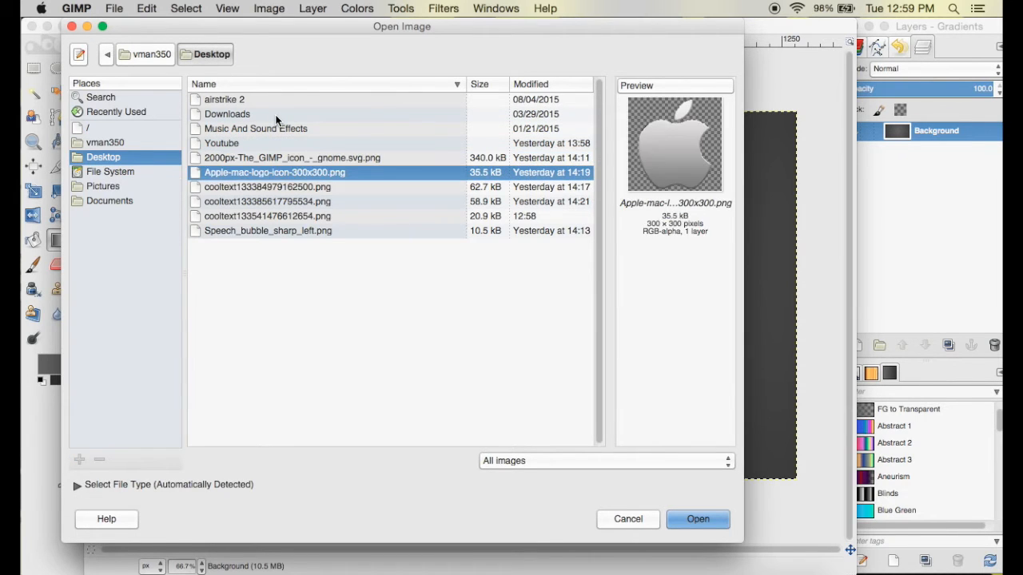
{"action": "key", "text": "Down"}
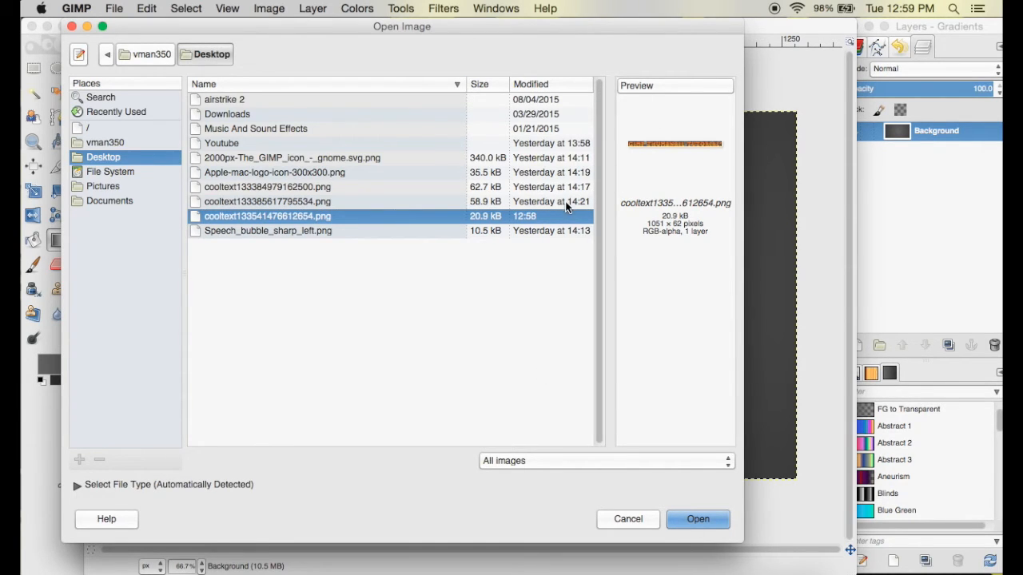
{"action": "left_click", "coordinate": [692, 520]}
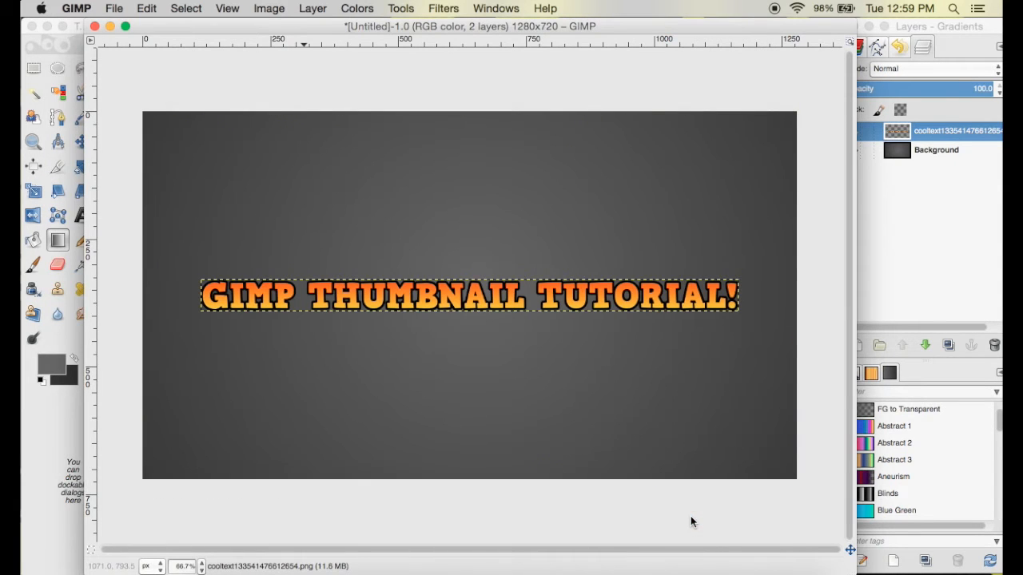
Step: Move the "GIMP THUMBNAIL TUTORIAL!" logo layer up to just below the canvas's upper edge
{"action": "left_click", "coordinate": [58, 60]}
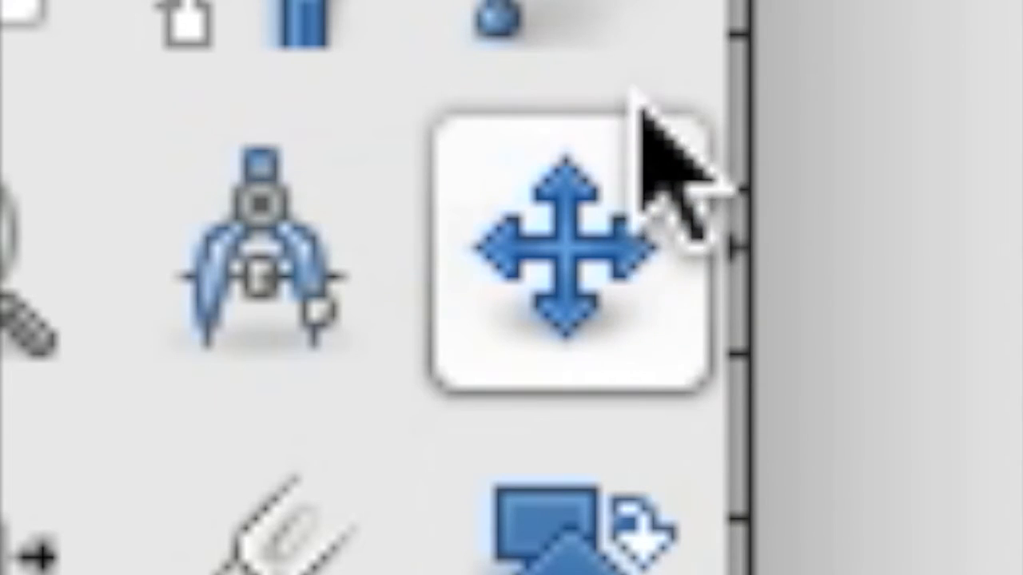
{"action": "left_click", "coordinate": [649, 273]}
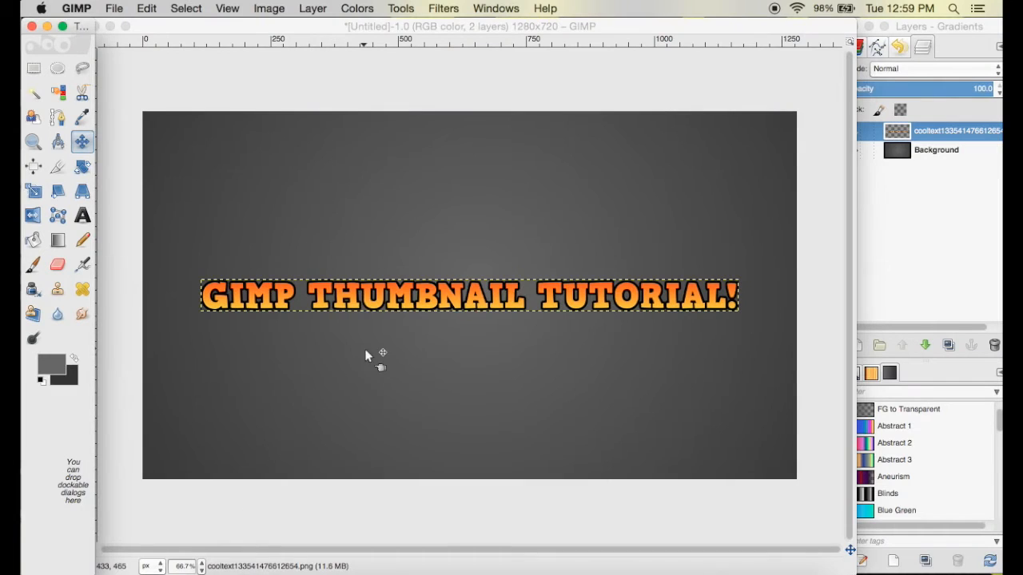
{"action": "mouse_move", "coordinate": [359, 298]}
{"action": "left_mouse_down"}
{"action": "mouse_move", "coordinate": [316, 282]}
{"action": "mouse_move", "coordinate": [360, 298]}
{"action": "left_mouse_up"}
{"action": "left_click", "coordinate": [896, 160]}
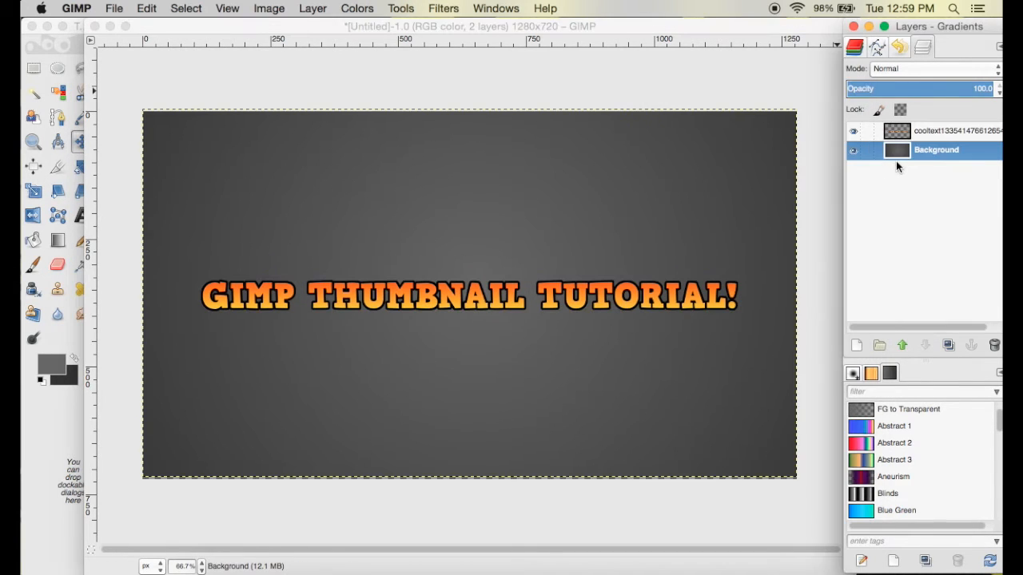
{"action": "left_click_drag", "start_coordinate": [607, 219], "coordinate": [609, 221]}
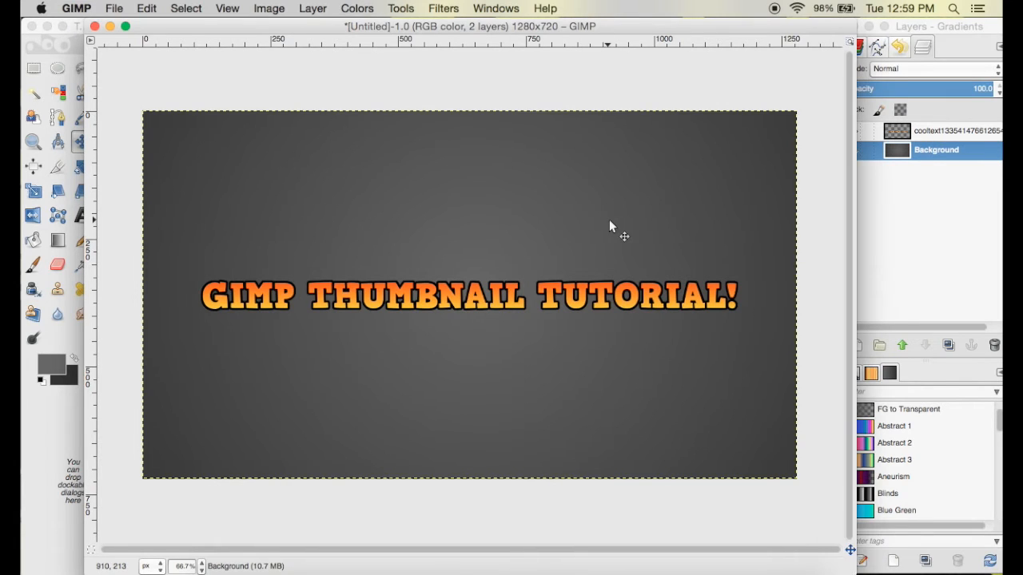
{"action": "left_click", "coordinate": [941, 132]}
{"action": "left_click_drag", "start_coordinate": [598, 296], "coordinate": [591, 141]}
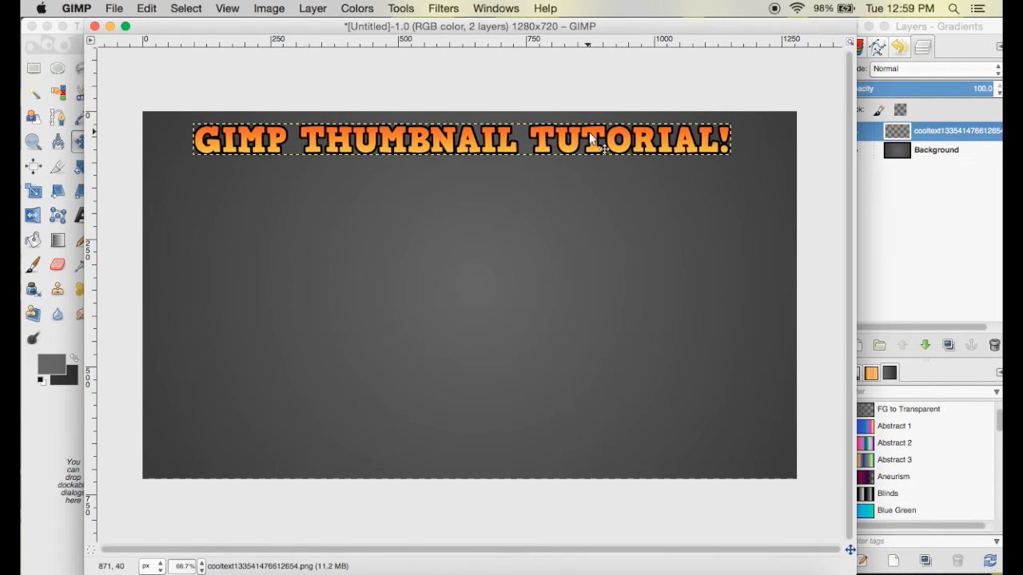
Step: Scale the logo layer to about 1239 px wide and make it taller, nearly spanning the canvas, and select the Background layer
{"action": "left_click", "coordinate": [87, 26]}
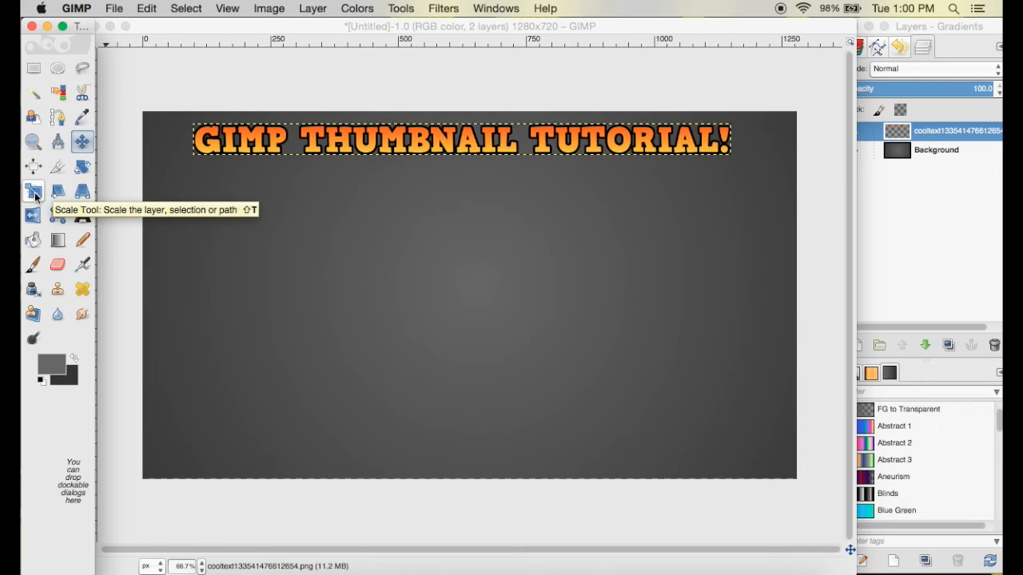
{"action": "left_click", "coordinate": [344, 200]}
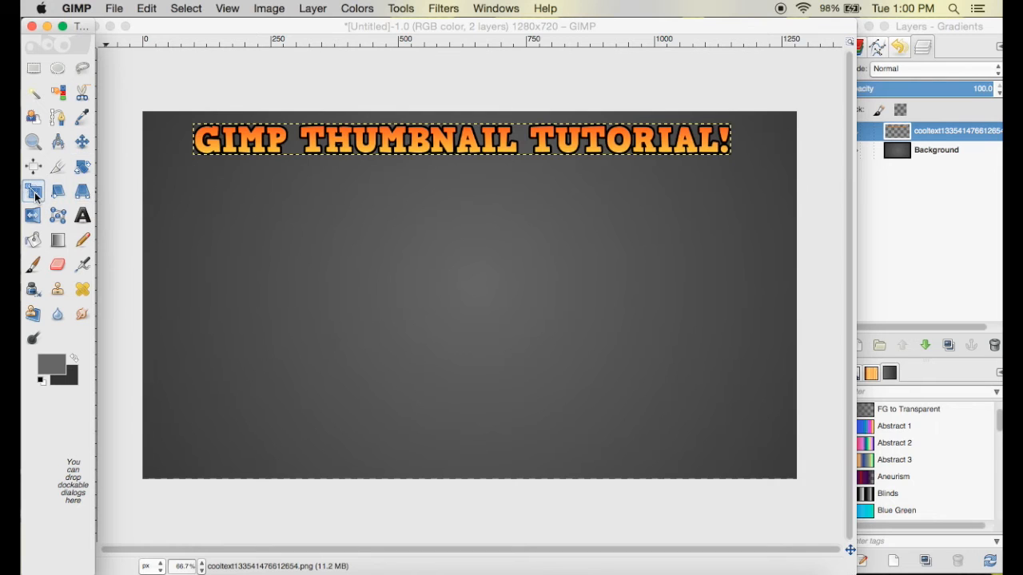
{"action": "left_click", "coordinate": [257, 149]}
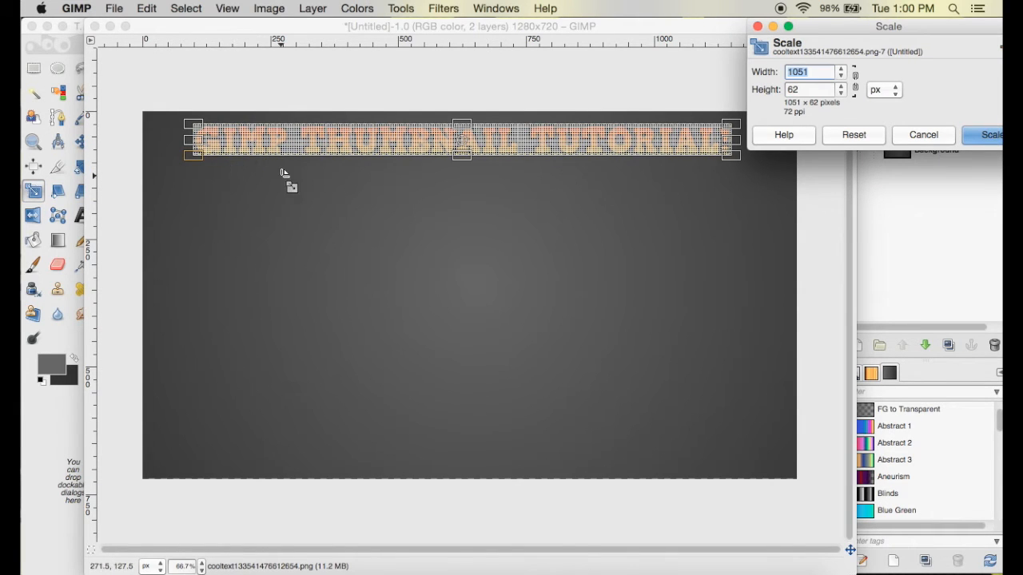
{"action": "left_click_drag", "start_coordinate": [196, 166], "coordinate": [153, 187]}
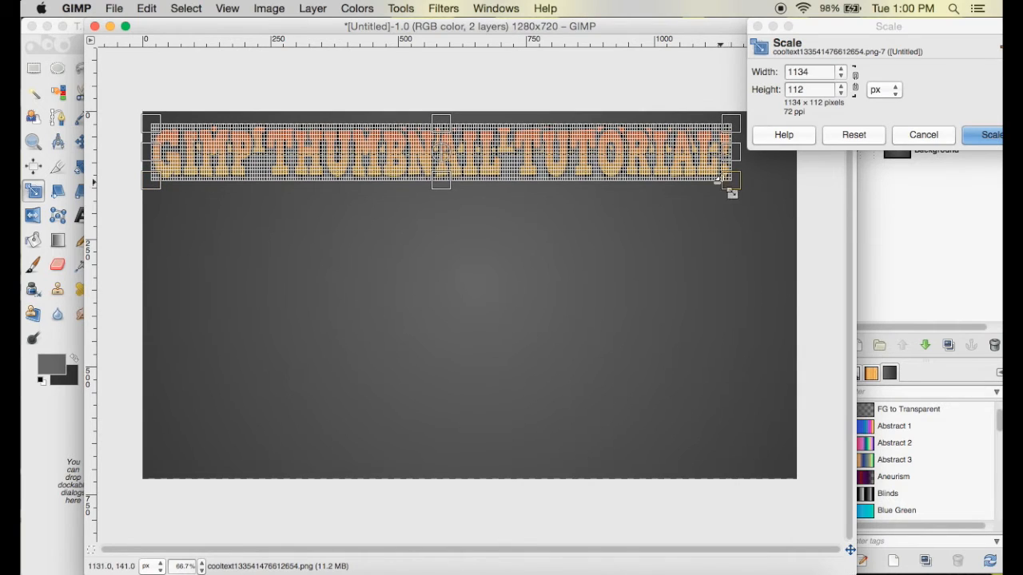
{"action": "left_click_drag", "start_coordinate": [744, 160], "coordinate": [786, 156]}
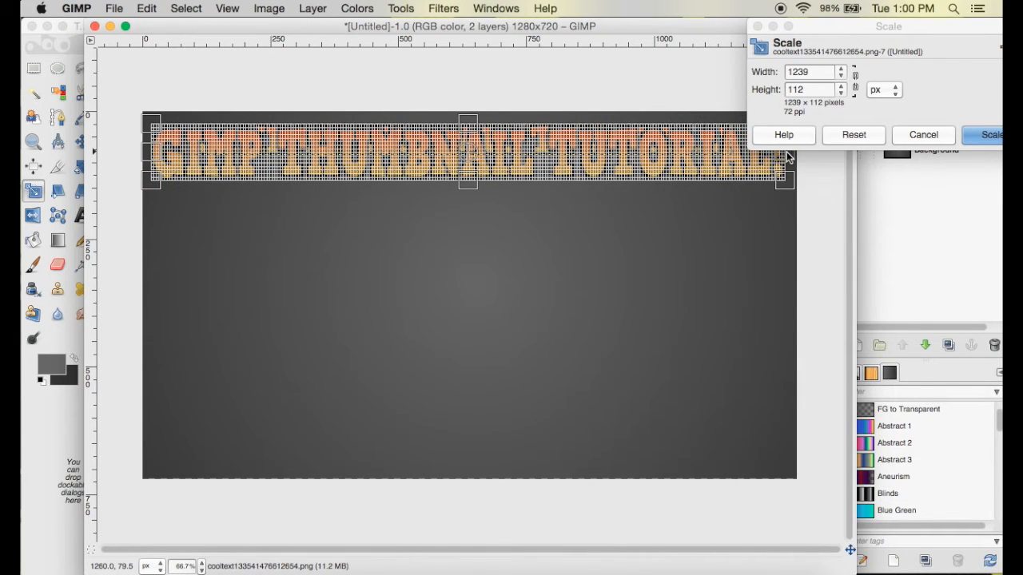
{"action": "left_click_drag", "start_coordinate": [476, 187], "coordinate": [473, 191]}
{"action": "left_click", "coordinate": [989, 134]}
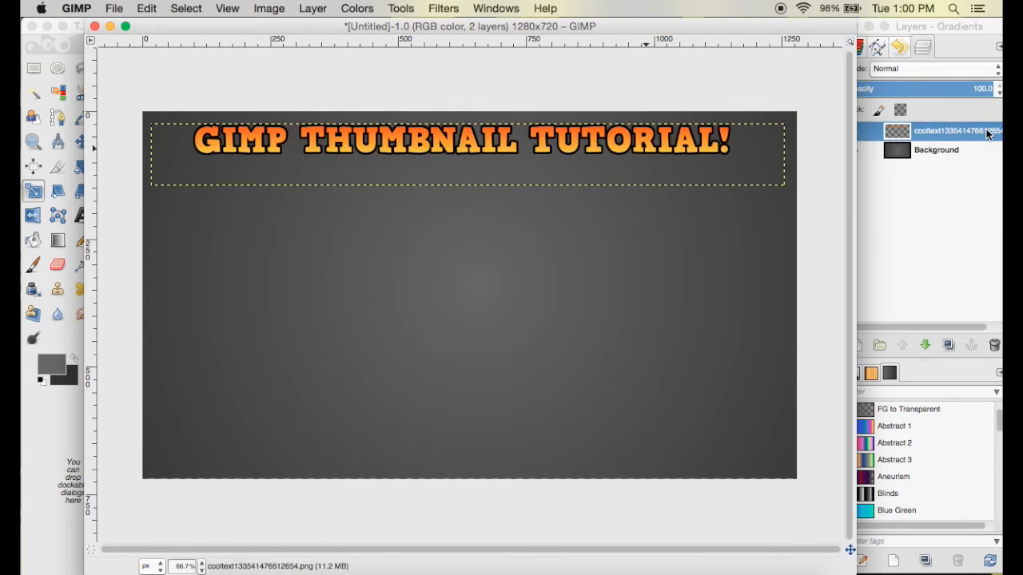
{"action": "left_click", "coordinate": [960, 150]}
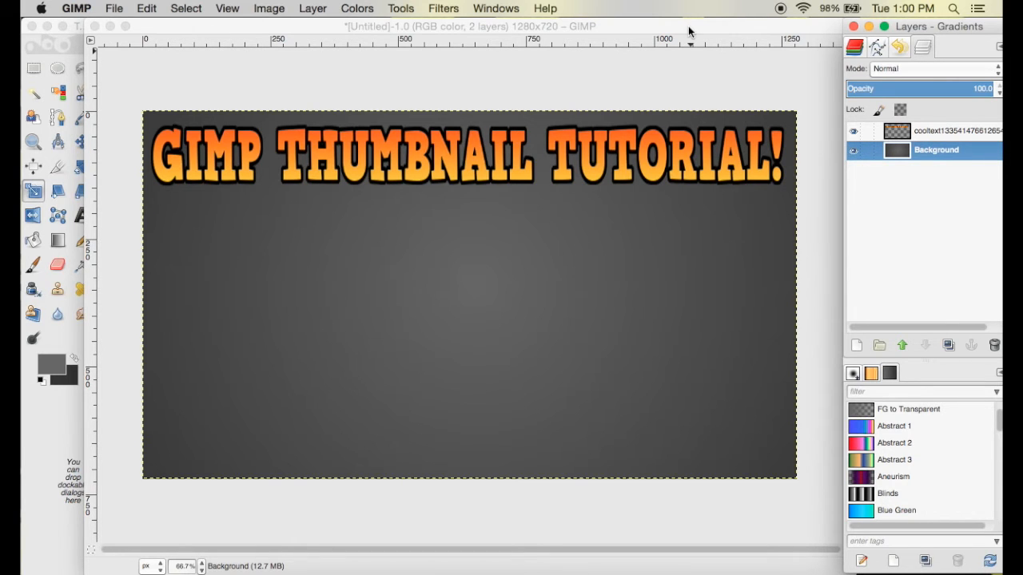
Step: Rearrange the image window and the Layers dialog so that the whole dialog fits on the screen
{"action": "left_click_drag", "start_coordinate": [688, 26], "coordinate": [589, 23]}
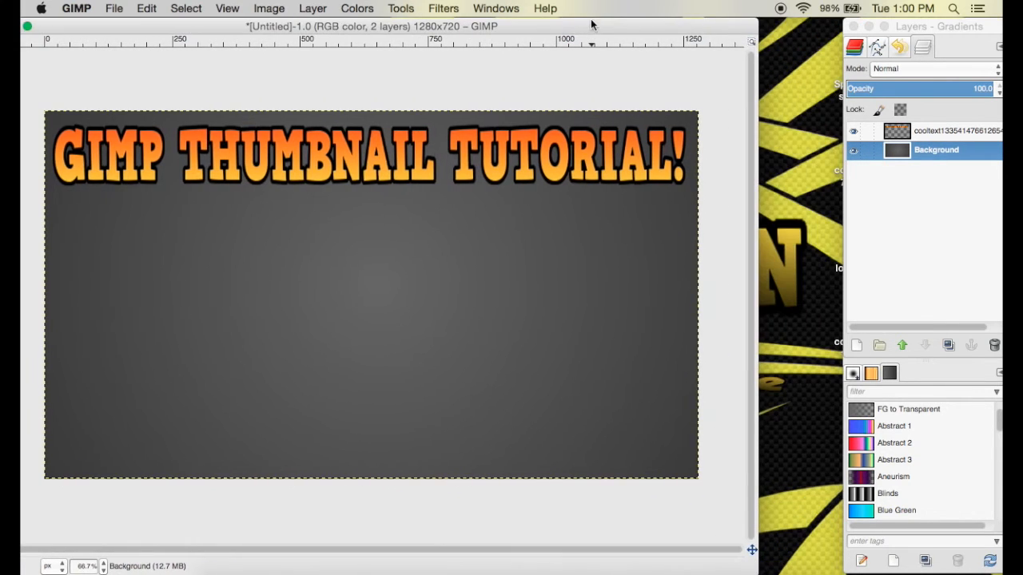
{"action": "left_click", "coordinate": [932, 25]}
{"action": "left_click_drag", "start_coordinate": [932, 28], "coordinate": [637, 29]}
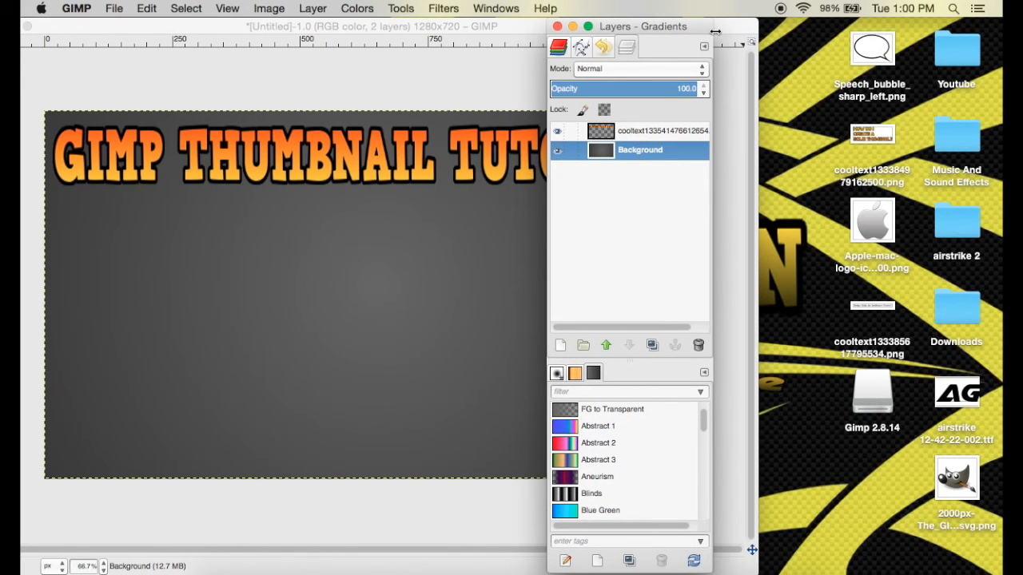
{"action": "left_click_drag", "start_coordinate": [688, 27], "coordinate": [975, 26]}
{"action": "left_click_drag", "start_coordinate": [684, 26], "coordinate": [770, 8]}
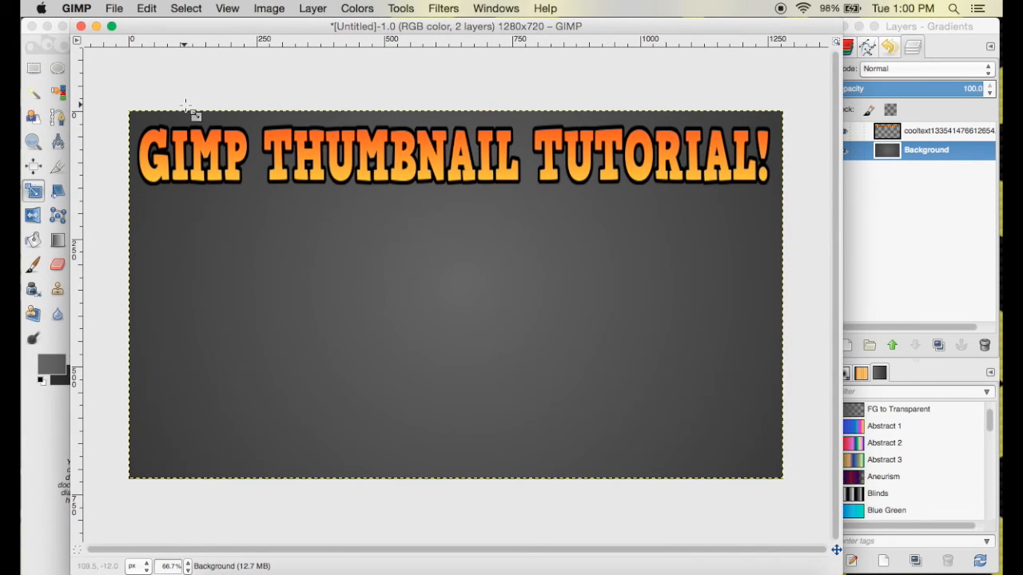
Step: Open 2000px-The_GIMP_icon_-_gnome.svg.png from the Desktop folder as a new layer above the background
{"action": "left_click", "coordinate": [56, 50]}
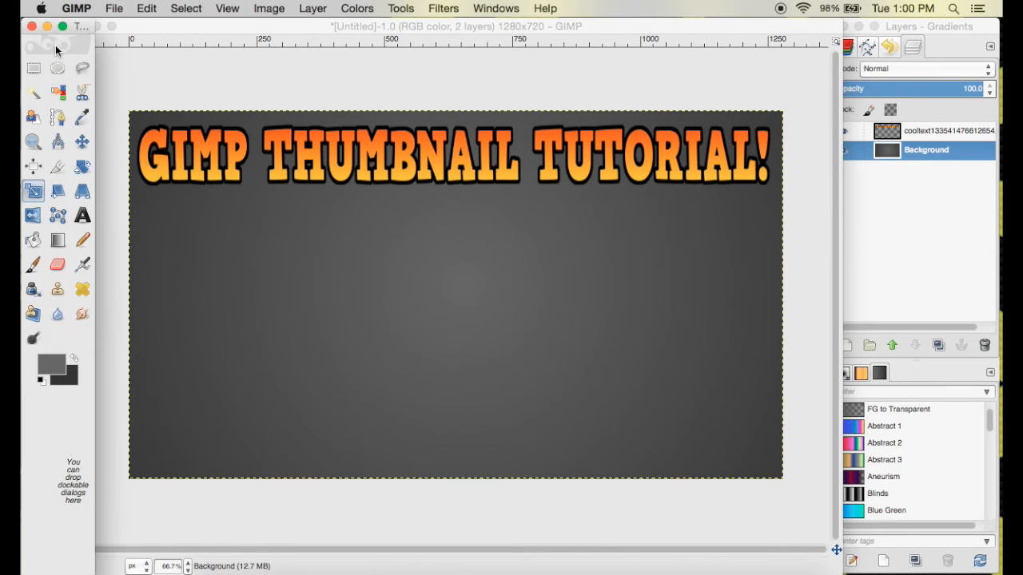
{"action": "left_click", "coordinate": [184, 27]}
{"action": "left_click", "coordinate": [113, 8]}
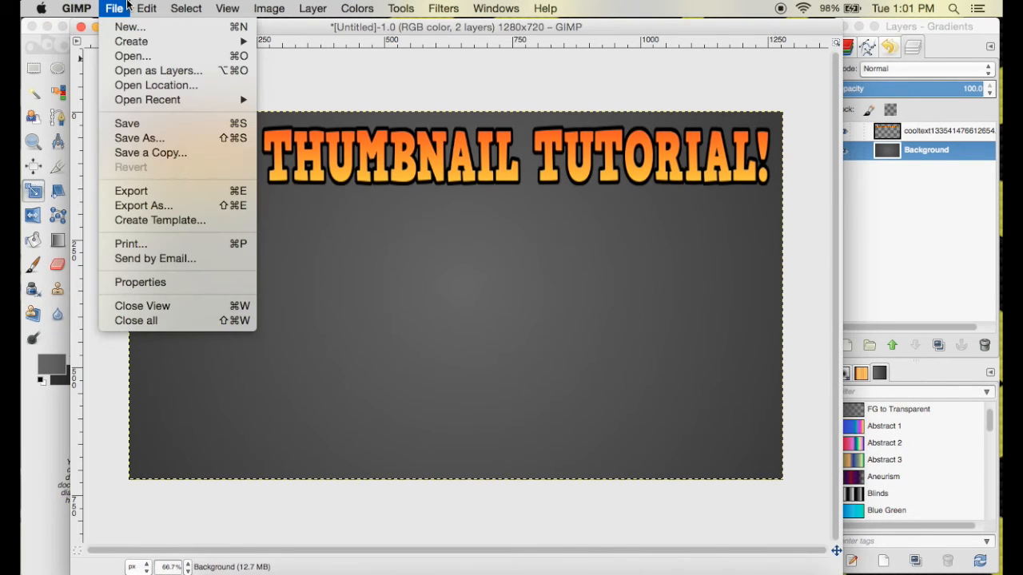
{"action": "left_click", "coordinate": [150, 72]}
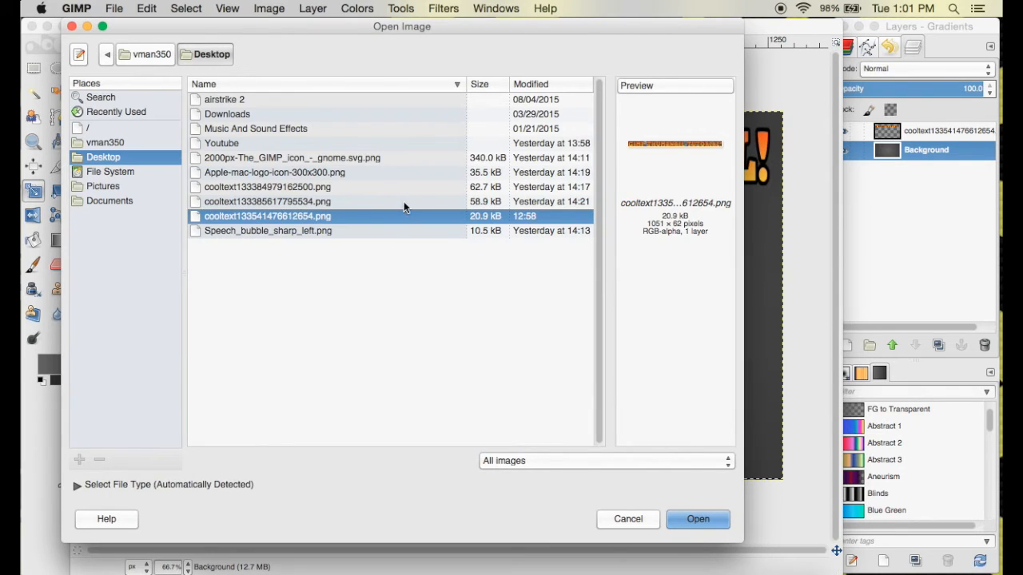
{"action": "left_click", "coordinate": [385, 234]}
{"action": "key", "text": "Up"}
{"action": "key", "text": "Up"}
{"action": "key", "text": "Up"}
{"action": "key", "text": "Down"}
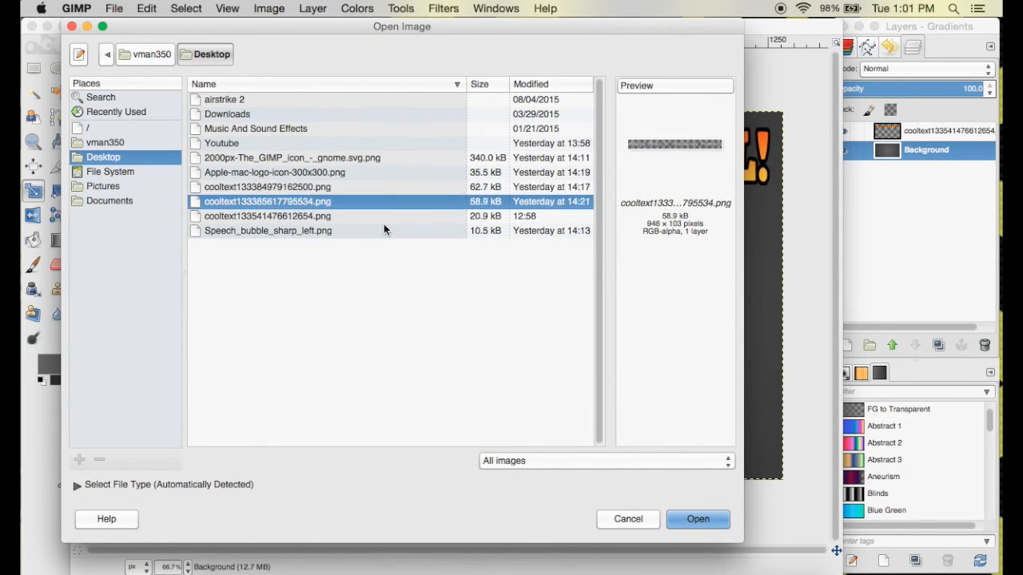
{"action": "key", "text": "Up"}
{"action": "key", "text": "Up"}
{"action": "key", "text": "Up"}
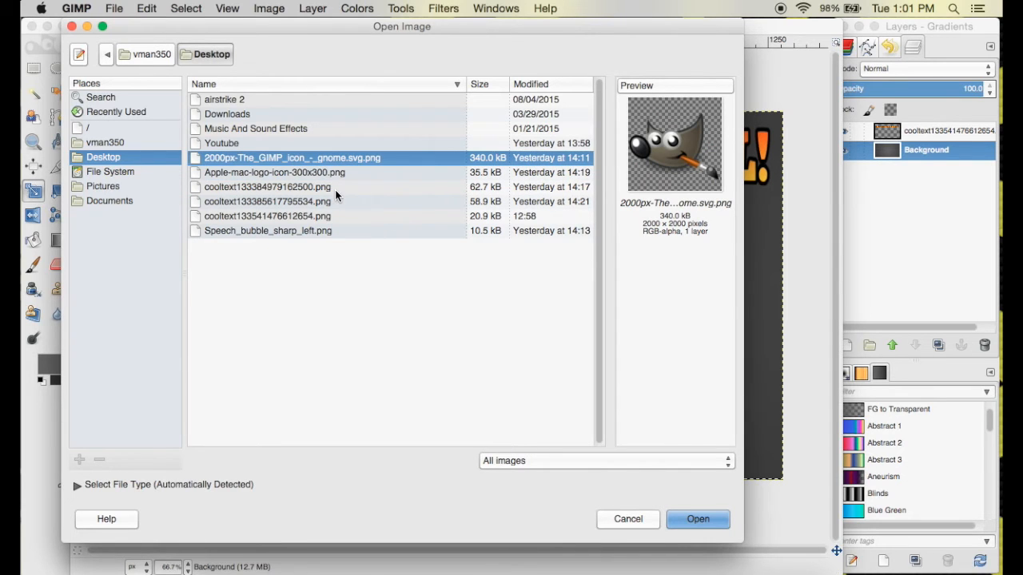
{"action": "left_click", "coordinate": [687, 517]}
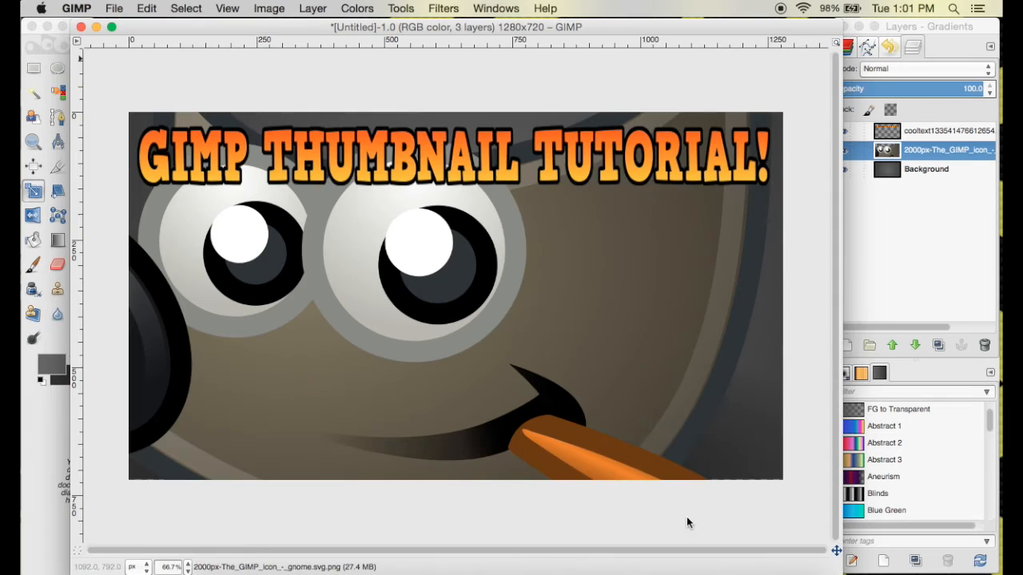
Step: Scale the GIMP icon layer down to about 1294 × 1465 px
{"action": "left_click", "coordinate": [62, 53]}
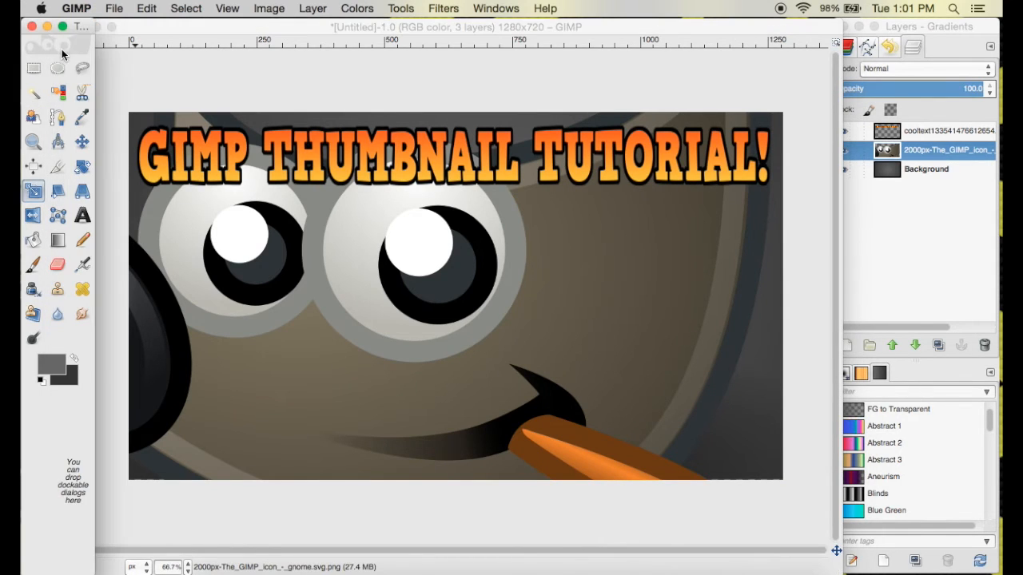
{"action": "left_click", "coordinate": [35, 191]}
{"action": "left_click", "coordinate": [377, 310]}
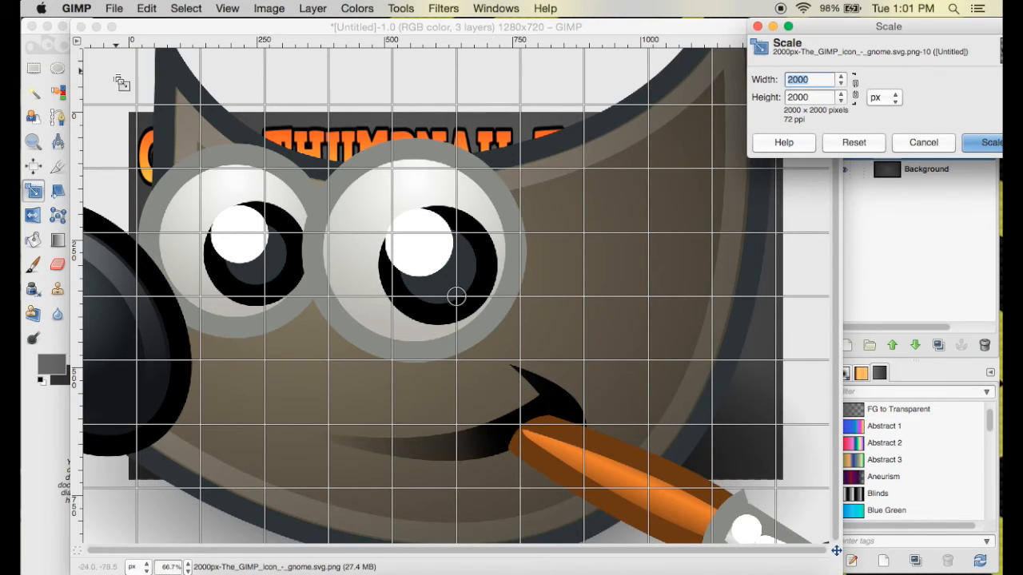
{"action": "left_click_drag", "start_coordinate": [222, 152], "coordinate": [365, 244]}
{"action": "left_click_drag", "start_coordinate": [289, 213], "coordinate": [445, 272]}
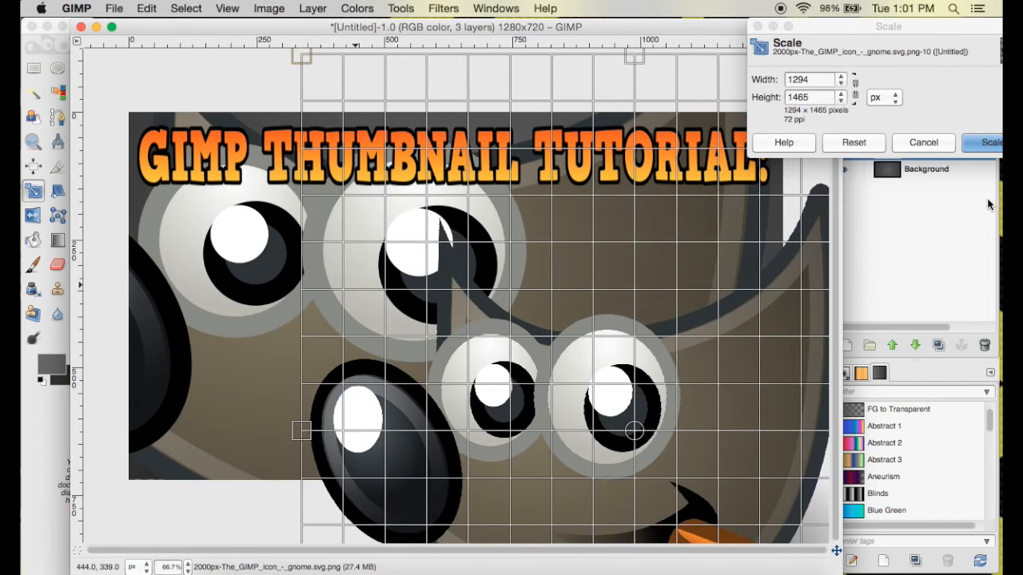
{"action": "left_click", "coordinate": [991, 143]}
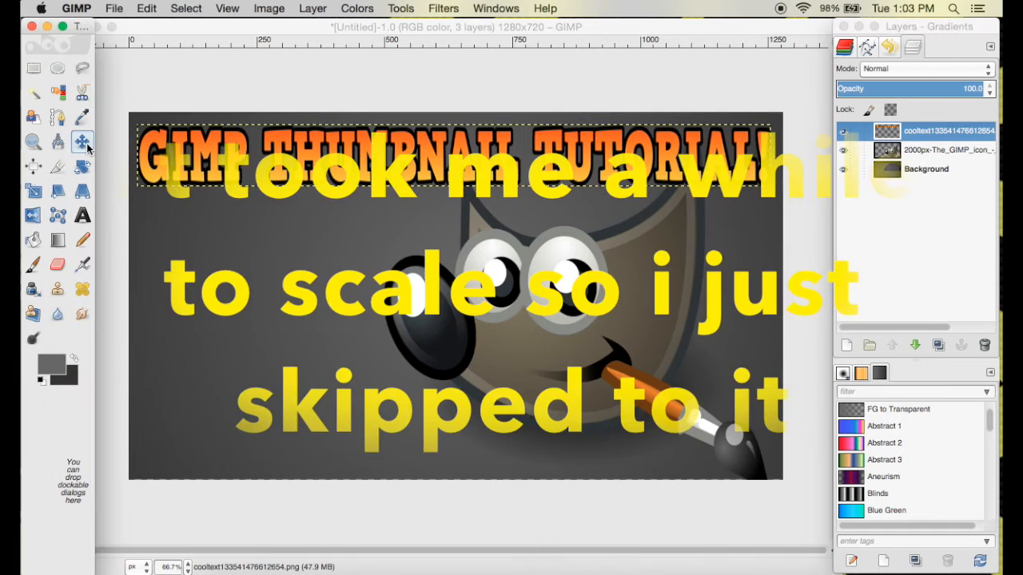
Step: Nudge the GIMP icon slightly left, then scale its layer down a little so the brush tip fits inside the canvas
{"action": "mouse_move", "coordinate": [502, 272]}
{"action": "left_mouse_down"}
{"action": "mouse_move", "coordinate": [509, 282]}
{"action": "mouse_move", "coordinate": [500, 288]}
{"action": "mouse_move", "coordinate": [489, 276]}
{"action": "left_mouse_up"}
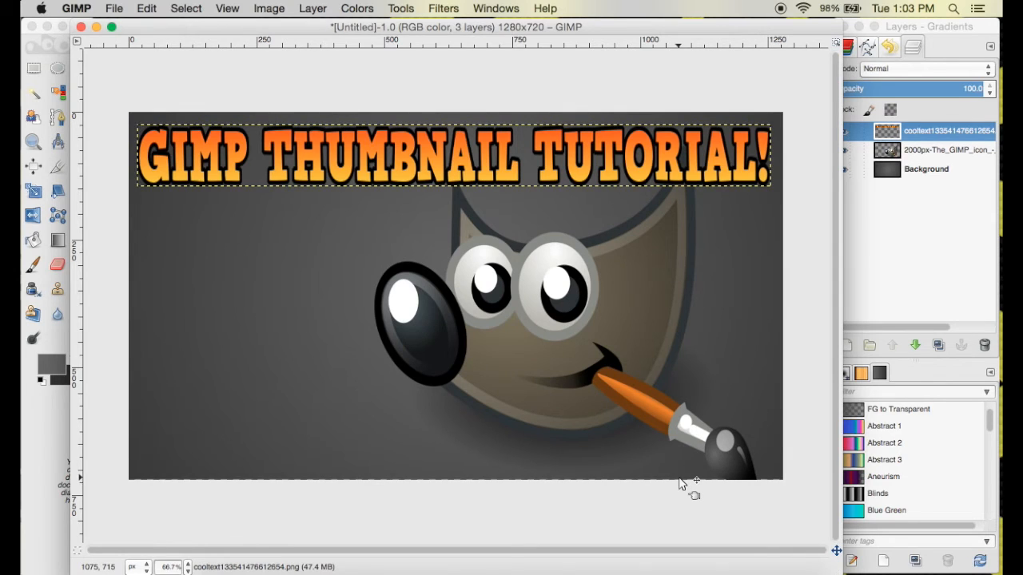
{"action": "left_click", "coordinate": [54, 64]}
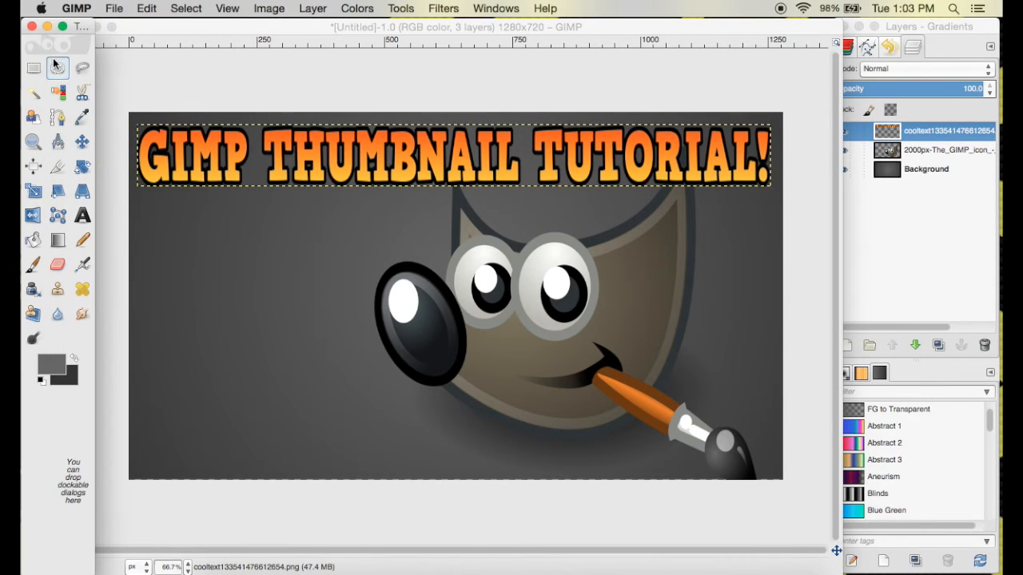
{"action": "left_click", "coordinate": [33, 190]}
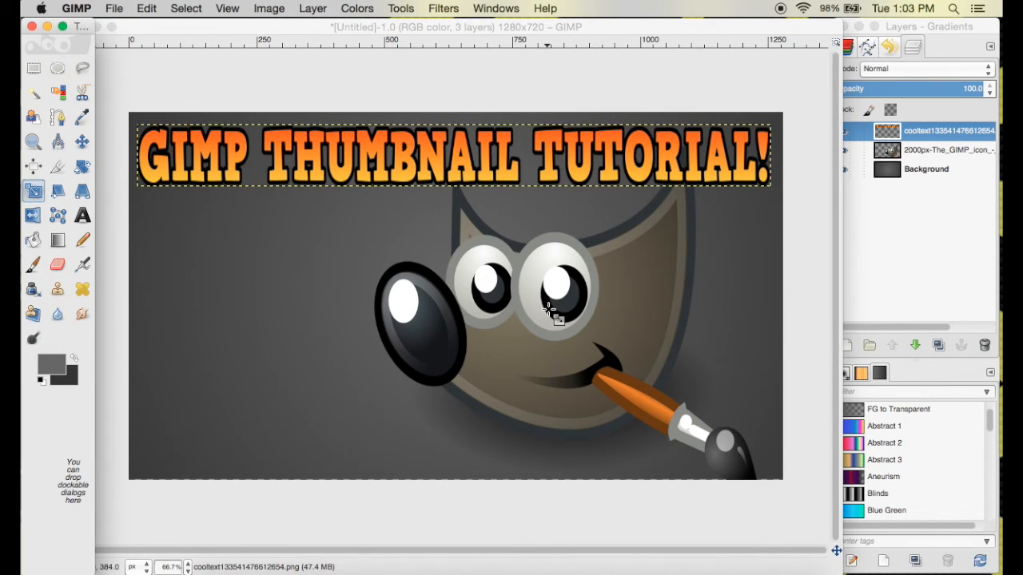
{"action": "left_click", "coordinate": [550, 310]}
{"action": "left_click", "coordinate": [943, 150]}
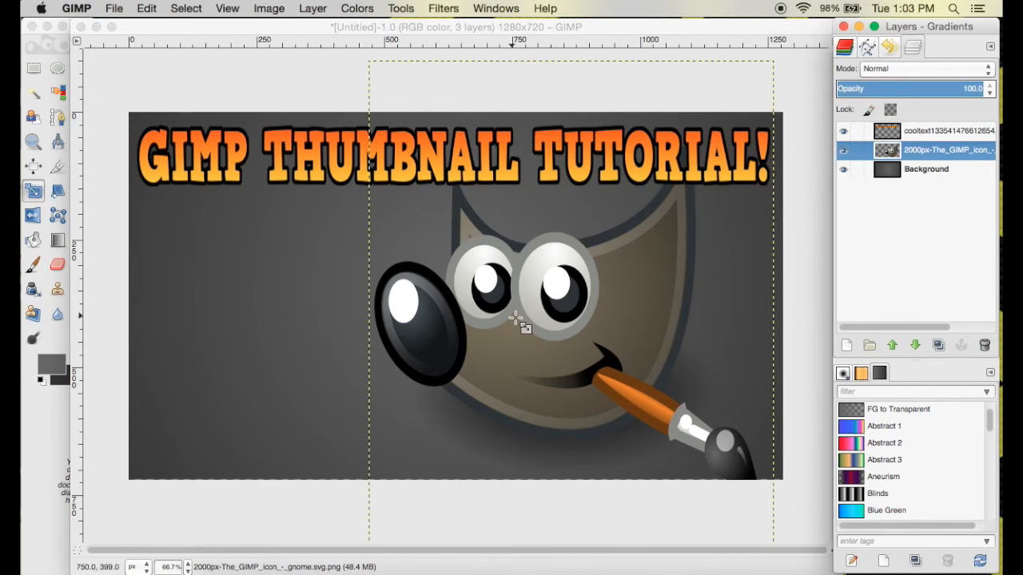
{"action": "left_click", "coordinate": [520, 321]}
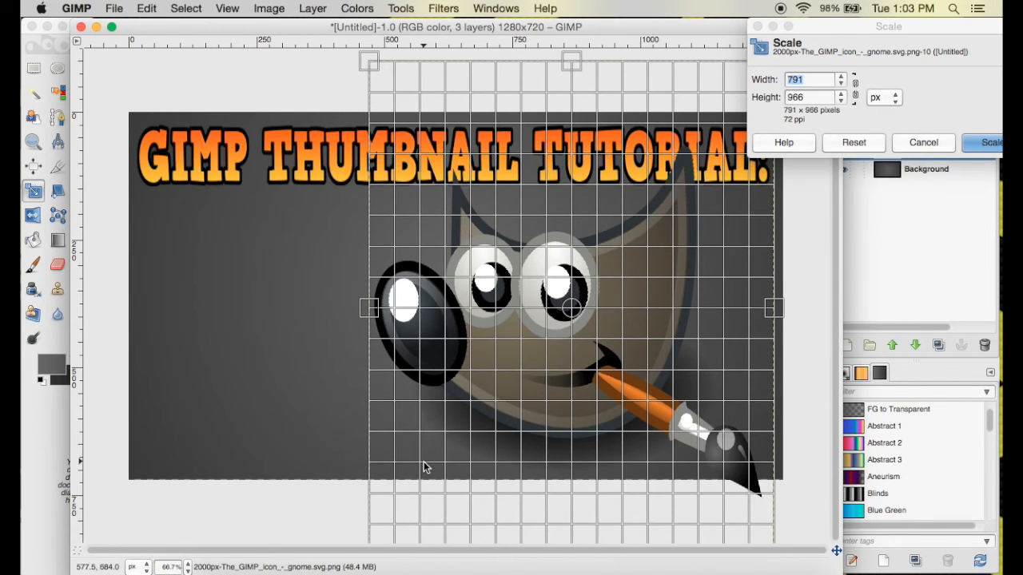
{"action": "left_click_drag", "start_coordinate": [424, 462], "coordinate": [424, 462]}
{"action": "left_click", "coordinate": [997, 144]}
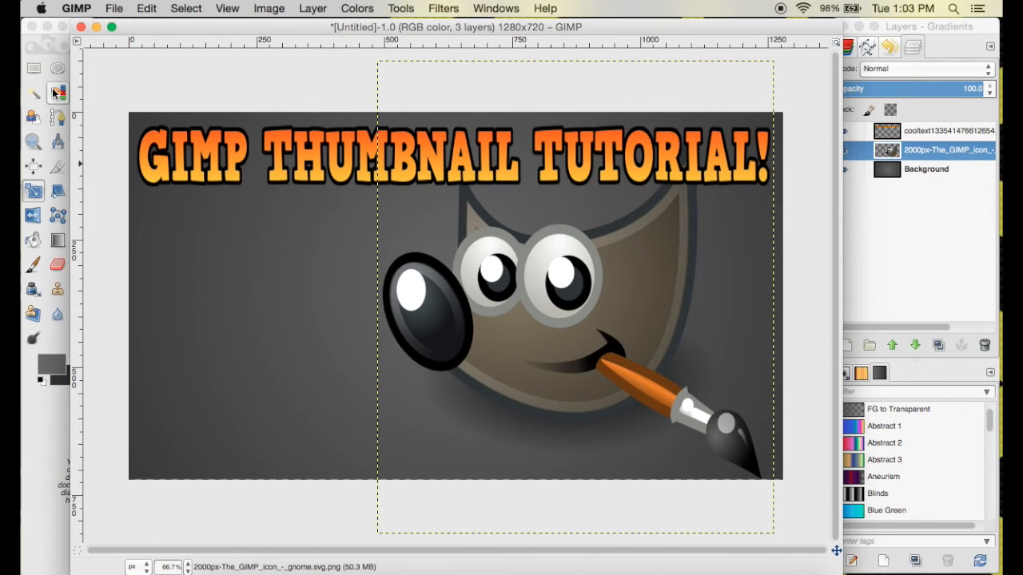
Step: Move the GIMP icon right and slightly down so the brush tip sits in the canvas's lower-right corner
{"action": "left_click", "coordinate": [54, 46]}
{"action": "left_click", "coordinate": [82, 142]}
{"action": "mouse_move", "coordinate": [637, 340]}
{"action": "left_mouse_down"}
{"action": "mouse_move", "coordinate": [623, 352]}
{"action": "mouse_move", "coordinate": [626, 344]}
{"action": "left_mouse_up"}
{"action": "left_click_drag", "start_coordinate": [635, 286], "coordinate": [679, 283]}
{"action": "left_click_drag", "start_coordinate": [606, 292], "coordinate": [614, 304]}
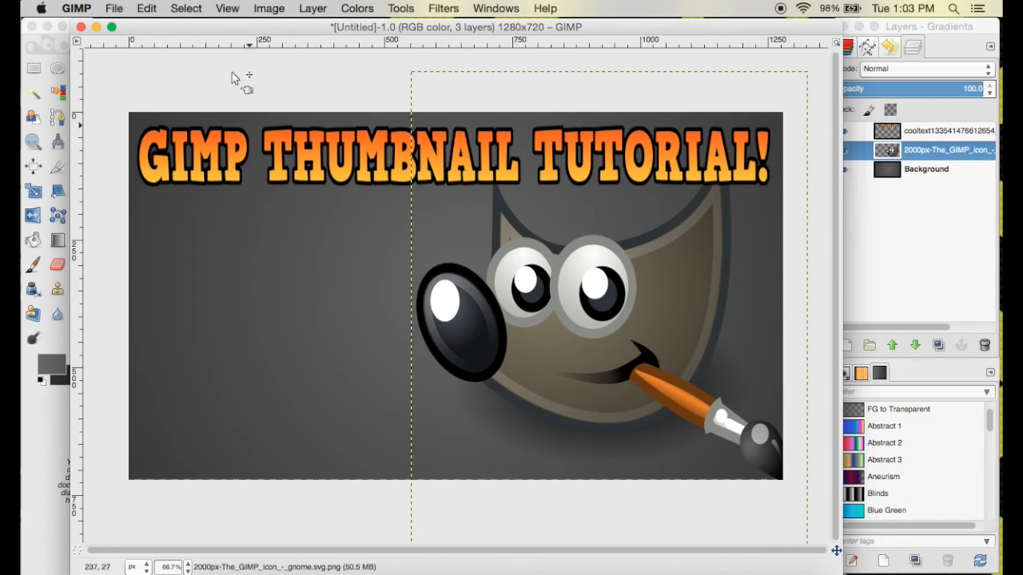
Step: Open Speech_bubble_sharp_left.png from the Desktop folder as a new layer and move it left of the icon, just below the title
{"action": "left_click", "coordinate": [115, 7]}
{"action": "mouse_move", "coordinate": [545, 8]}
{"action": "mouse_move", "coordinate": [932, 30]}
{"action": "left_mouse_down"}
{"action": "mouse_move", "coordinate": [779, 238]}
{"action": "mouse_move", "coordinate": [720, 227]}
{"action": "mouse_move", "coordinate": [873, 134]}
{"action": "mouse_move", "coordinate": [961, 21]}
{"action": "mouse_move", "coordinate": [947, 22]}
{"action": "left_mouse_up"}
{"action": "left_click", "coordinate": [114, 8]}
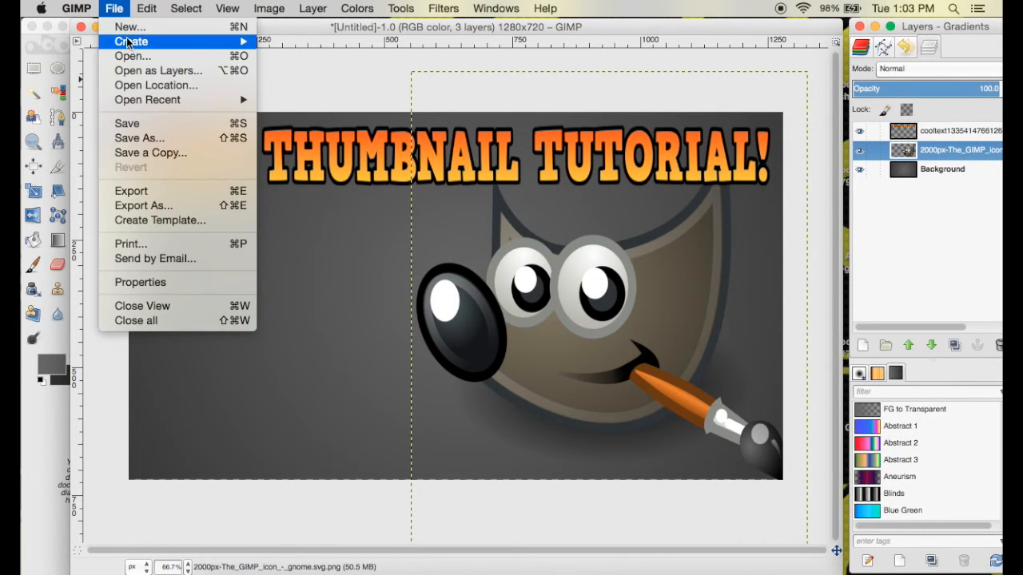
{"action": "left_click", "coordinate": [136, 70]}
{"action": "left_click", "coordinate": [319, 184]}
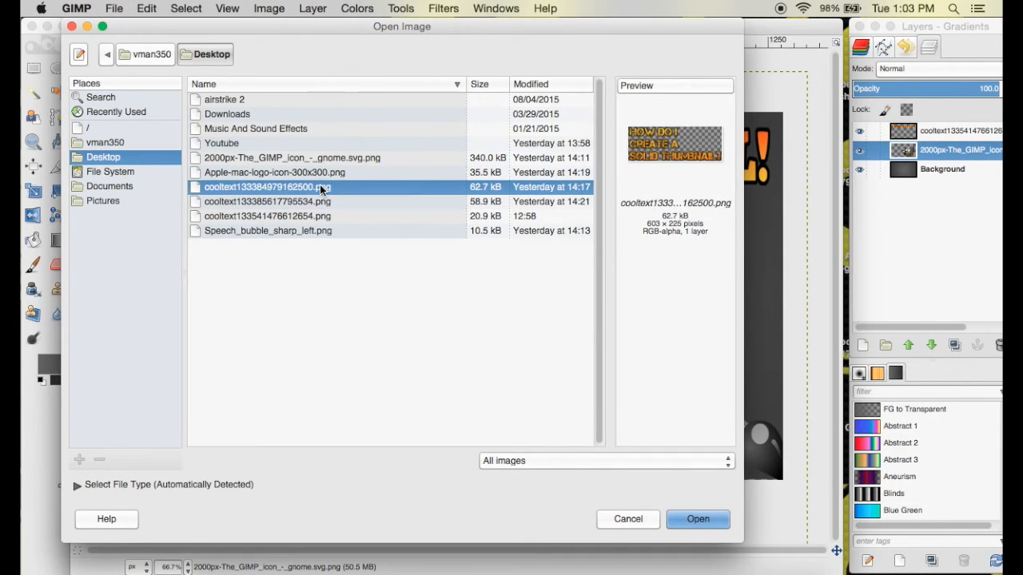
{"action": "key", "text": "Up"}
{"action": "key", "text": "Down"}
{"action": "key", "text": "Down"}
{"action": "key", "text": "Down"}
{"action": "key", "text": "Down"}
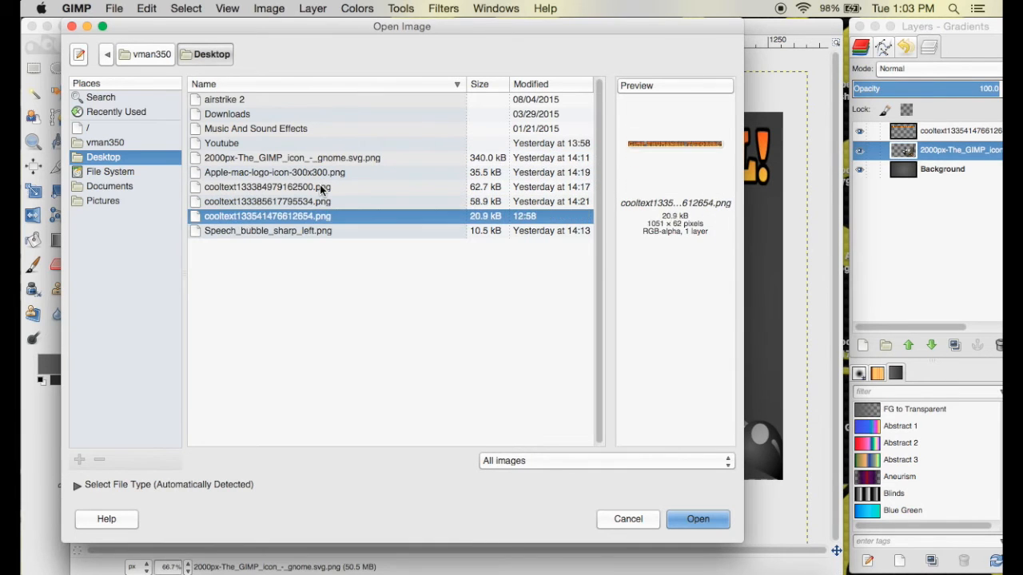
{"action": "left_click", "coordinate": [697, 522]}
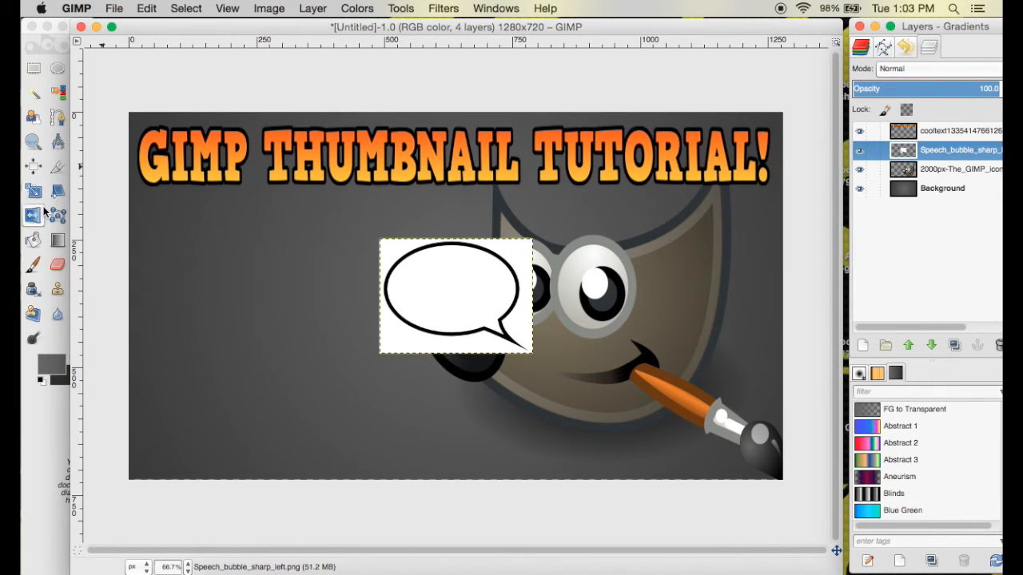
{"action": "left_click", "coordinate": [29, 48]}
{"action": "left_click_drag", "start_coordinate": [453, 285], "coordinate": [310, 248]}
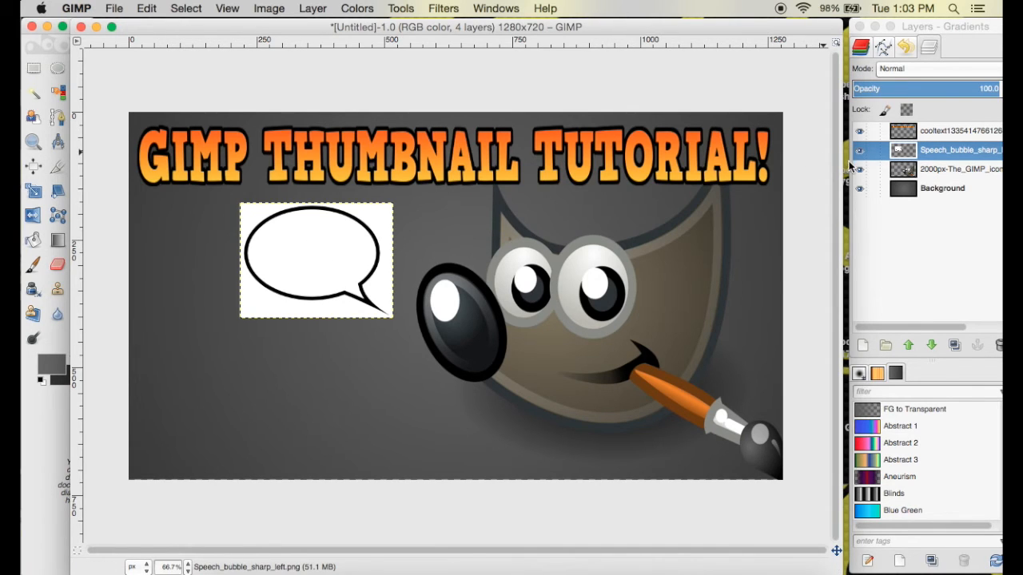
Step: Remove the alpha channel from the speech bubble layer and add a new one
{"action": "left_click", "coordinate": [903, 147]}
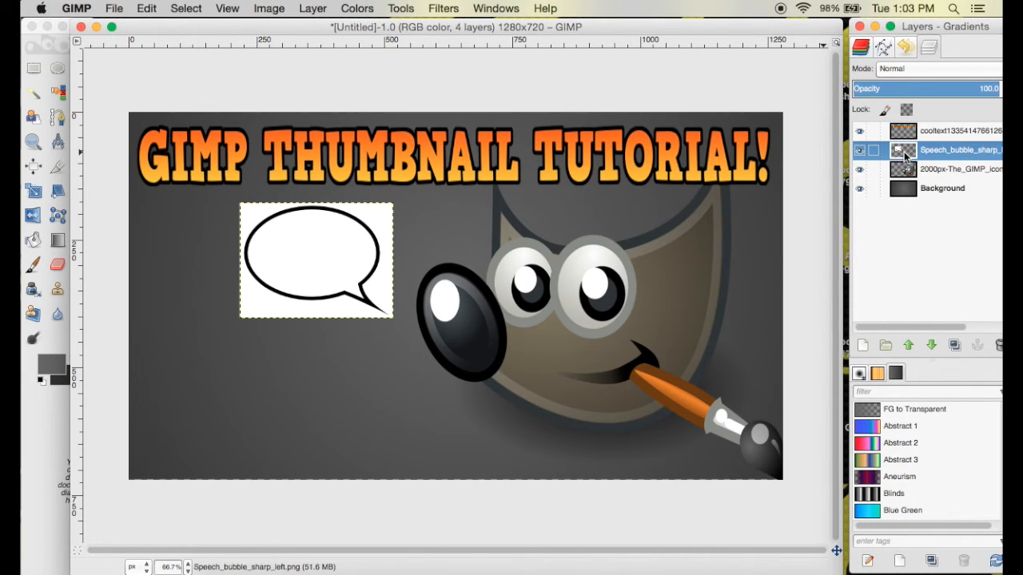
{"action": "left_click", "coordinate": [312, 9]}
{"action": "mouse_move", "coordinate": [363, 172]}
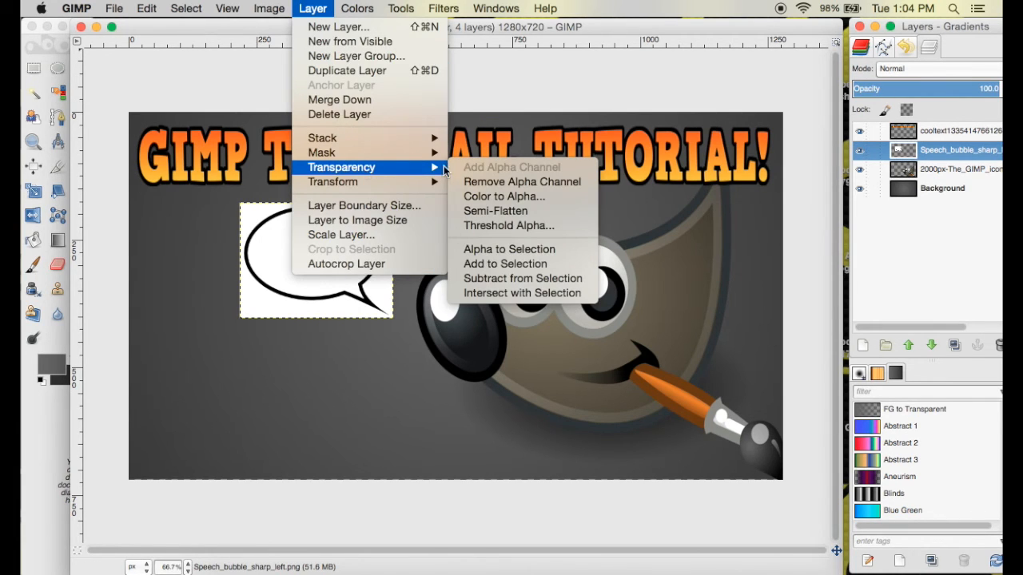
{"action": "left_click", "coordinate": [514, 182]}
{"action": "left_click", "coordinate": [312, 8]}
{"action": "mouse_move", "coordinate": [373, 172]}
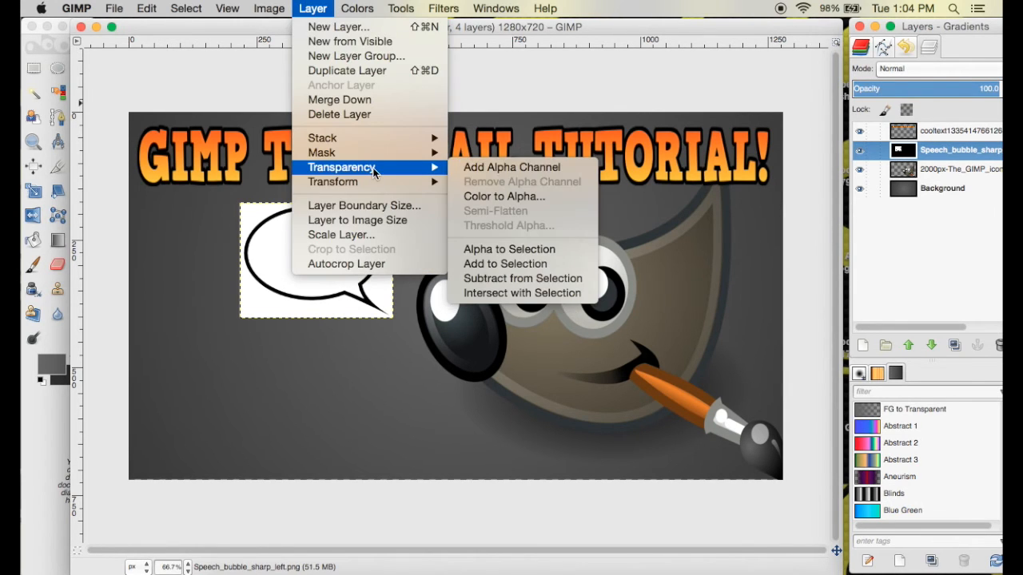
{"action": "left_click", "coordinate": [491, 168]}
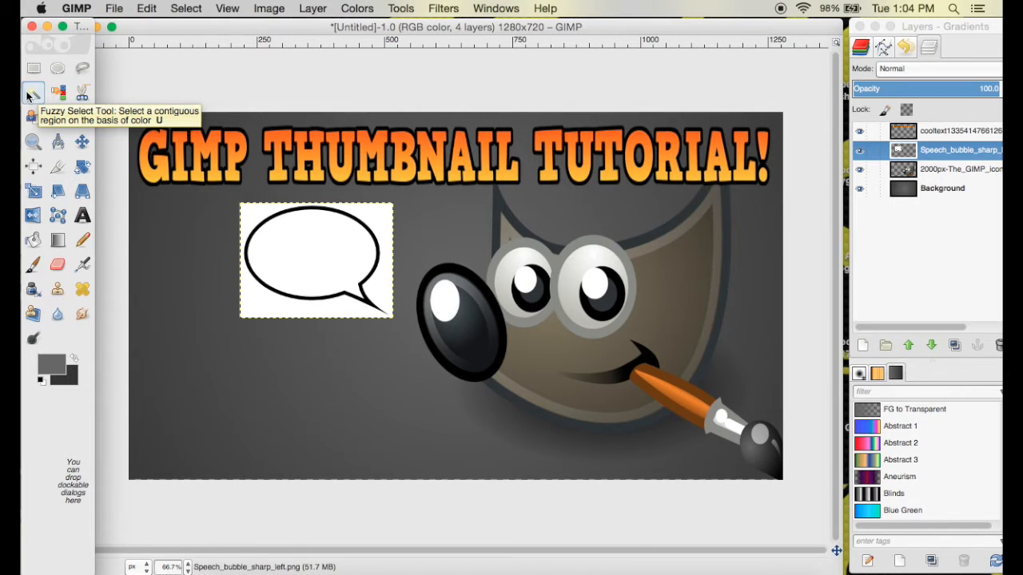
Step: Clear the white area surrounding the speech bubble using a Fuzzy Select selection, and deselect everything
{"action": "left_click", "coordinate": [292, 199]}
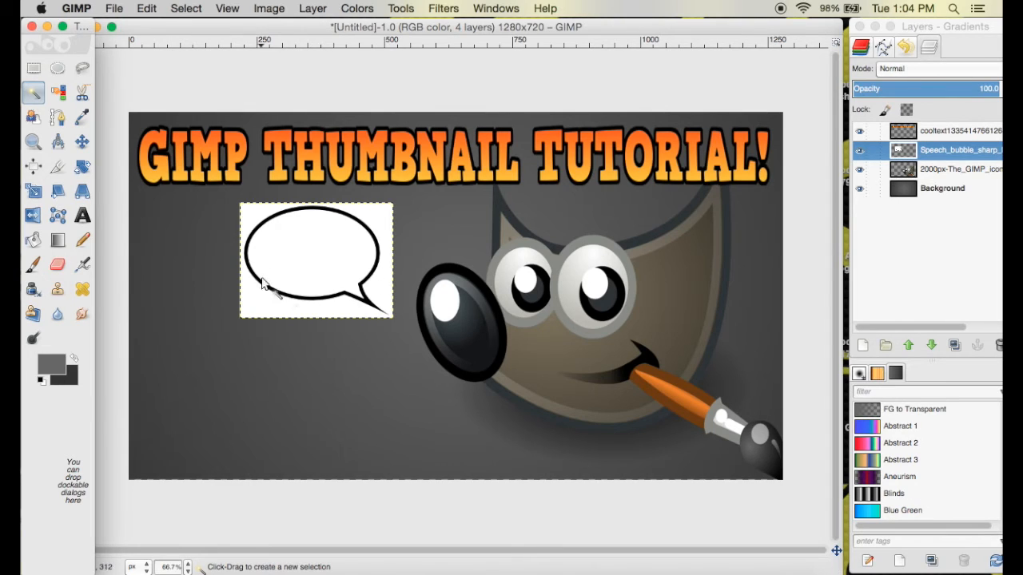
{"action": "left_click", "coordinate": [267, 310]}
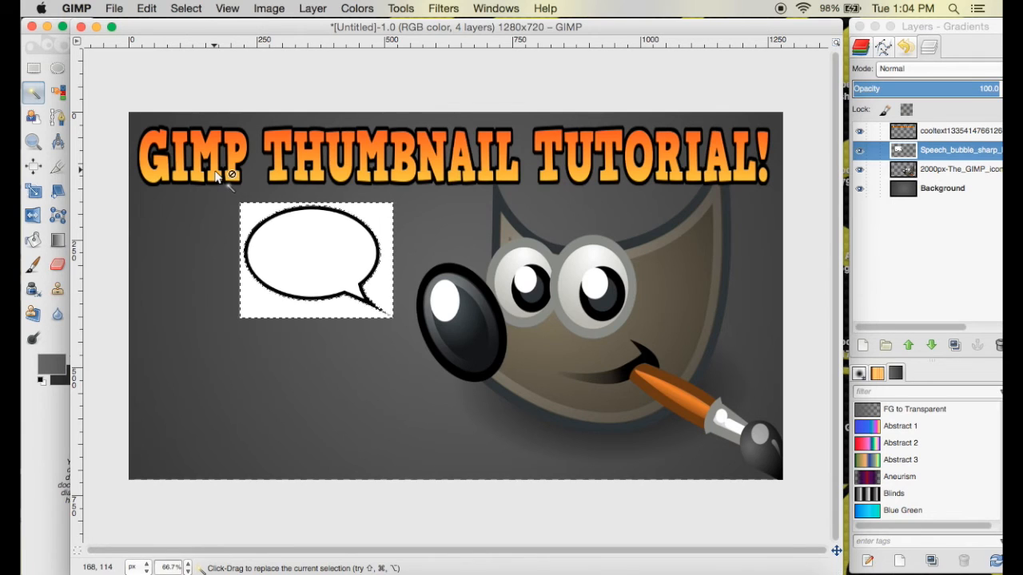
{"action": "left_click", "coordinate": [175, 10]}
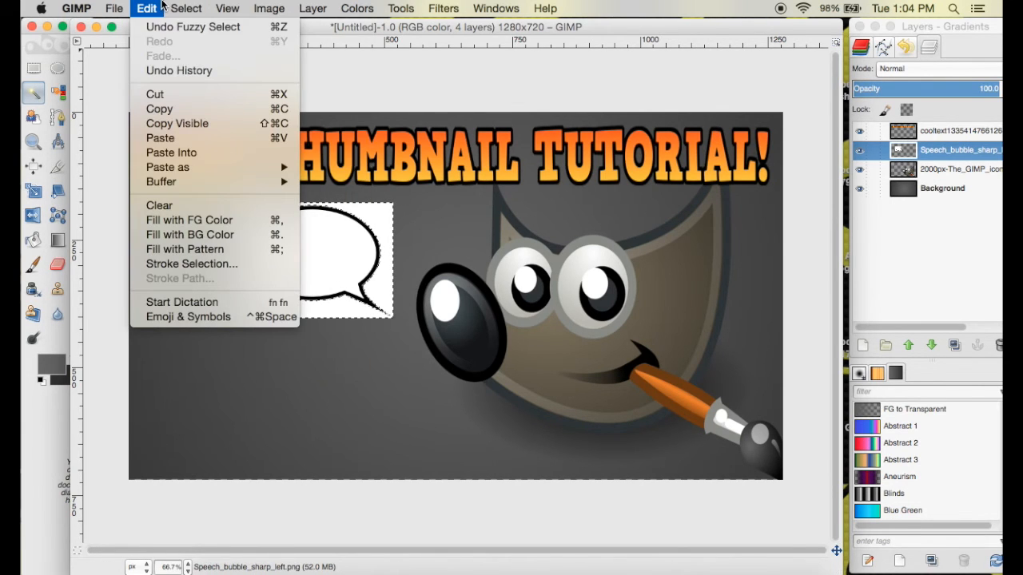
{"action": "left_click", "coordinate": [175, 206]}
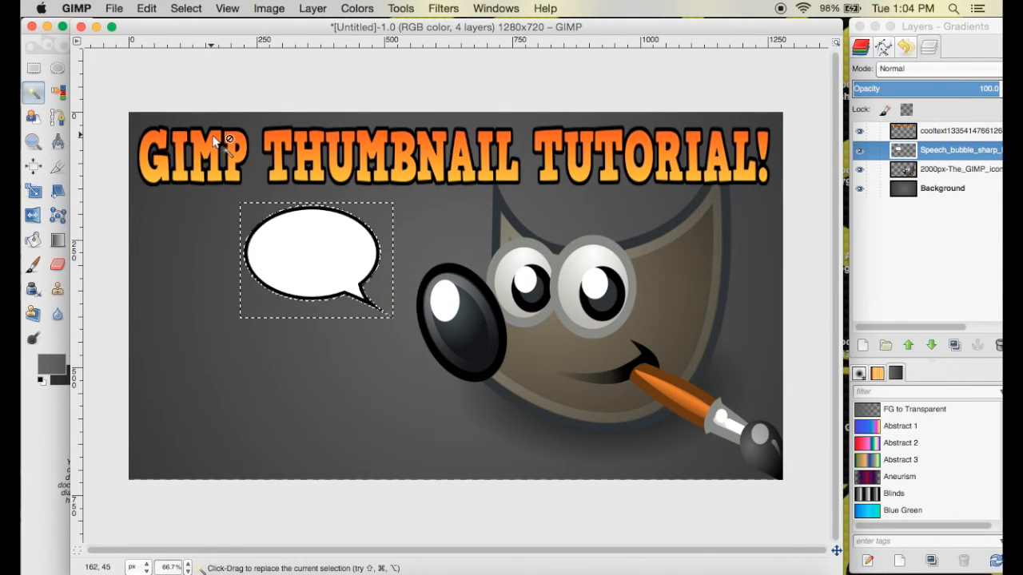
{"action": "left_click", "coordinate": [189, 6]}
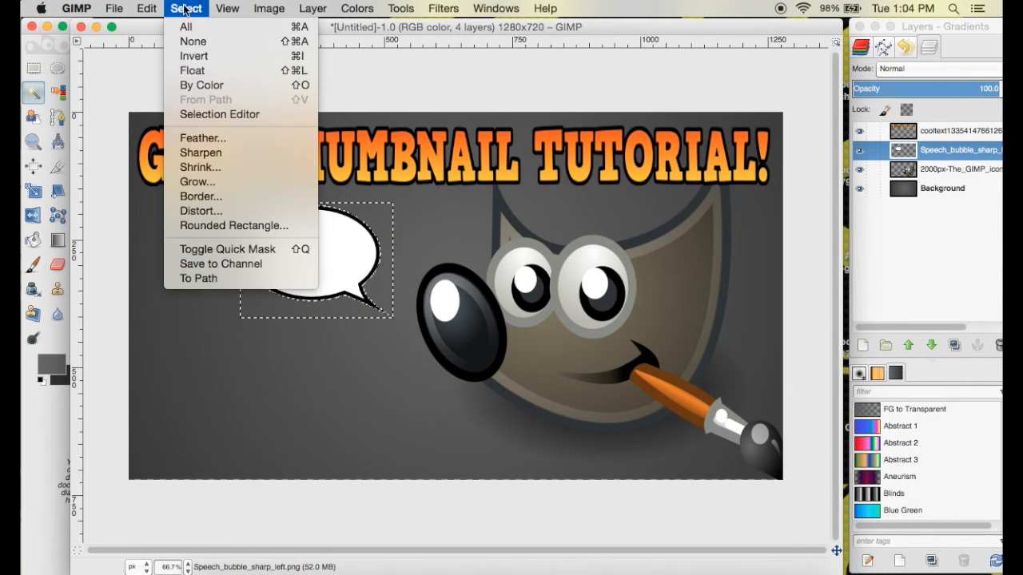
{"action": "left_click", "coordinate": [195, 41]}
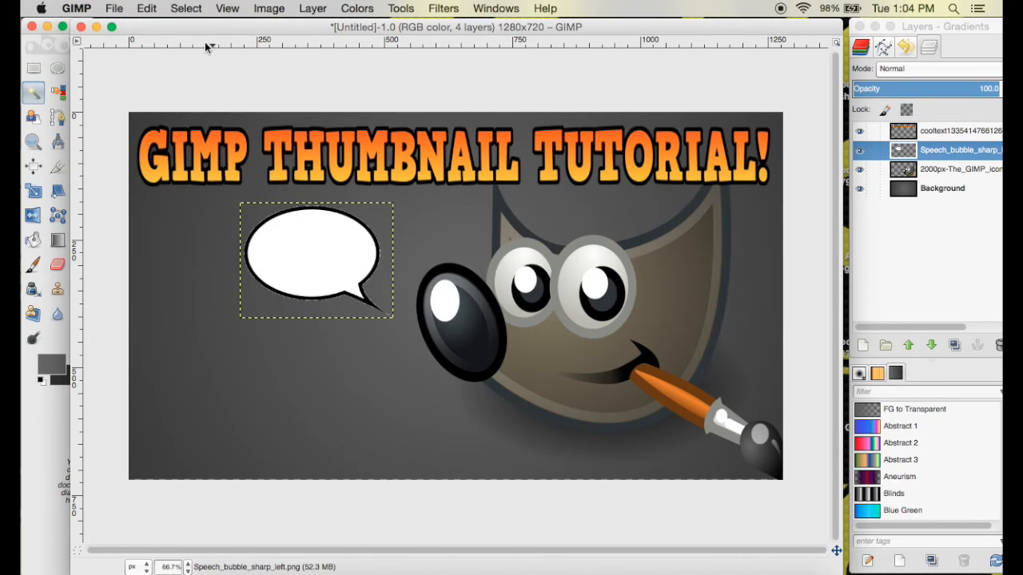
Step: Scale the speech bubble up to fill the space left of the icon, and nudge the GIMP icon slightly up and left
{"action": "left_click", "coordinate": [50, 56]}
{"action": "left_click", "coordinate": [82, 142]}
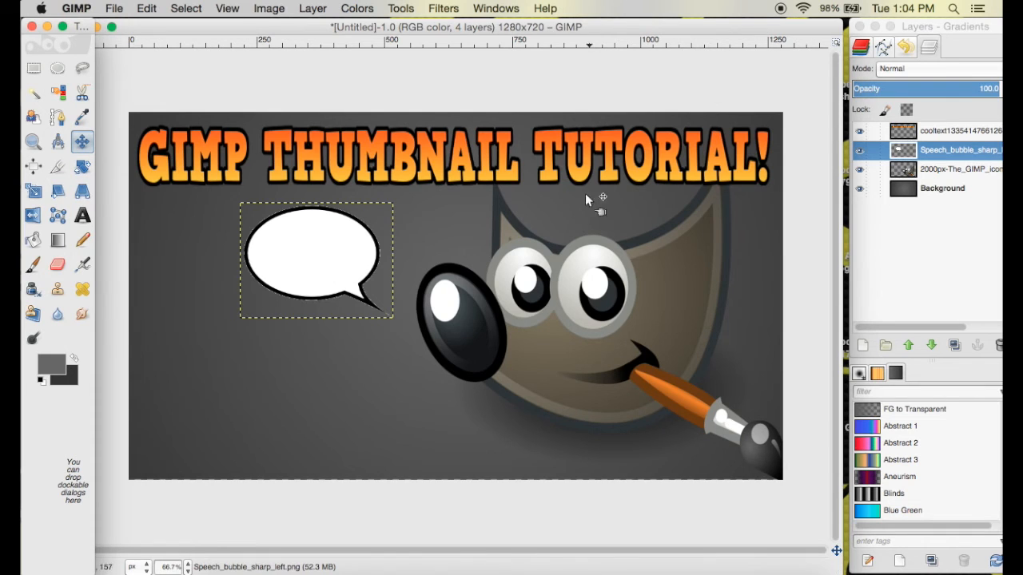
{"action": "left_click", "coordinate": [33, 190]}
{"action": "left_click", "coordinate": [275, 250]}
{"action": "left_click_drag", "start_coordinate": [247, 315], "coordinate": [205, 372]}
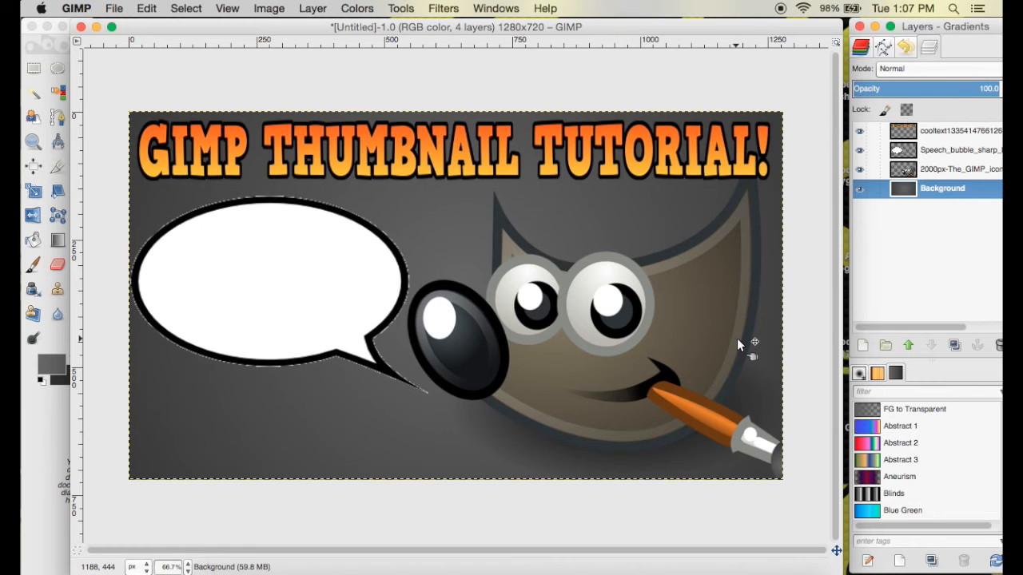
{"action": "left_click_drag", "start_coordinate": [523, 273], "coordinate": [517, 263]}
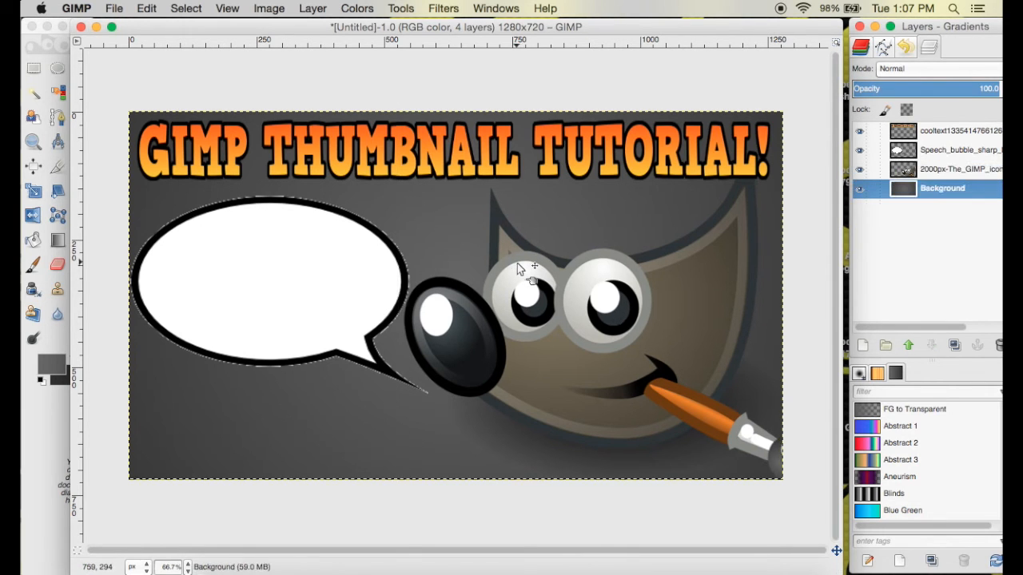
Step: Open cooltext133384979162500.png from the Desktop folder as a new layer and raise it directly above the speech bubble layer
{"action": "left_click", "coordinate": [109, 9]}
{"action": "mouse_move", "coordinate": [118, 46]}
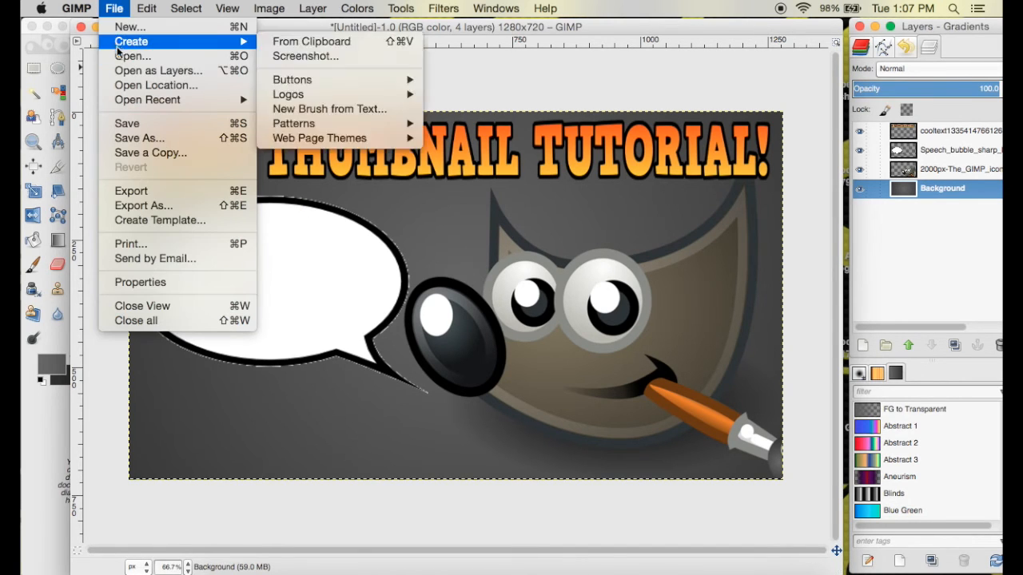
{"action": "left_click", "coordinate": [124, 72]}
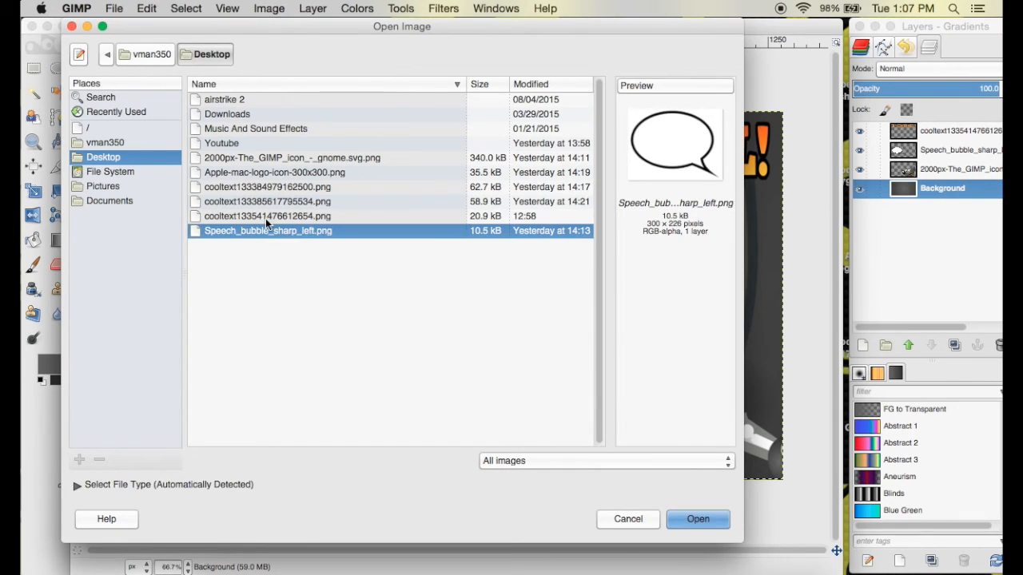
{"action": "key", "text": "Up"}
{"action": "key", "text": "Up"}
{"action": "key", "text": "Up"}
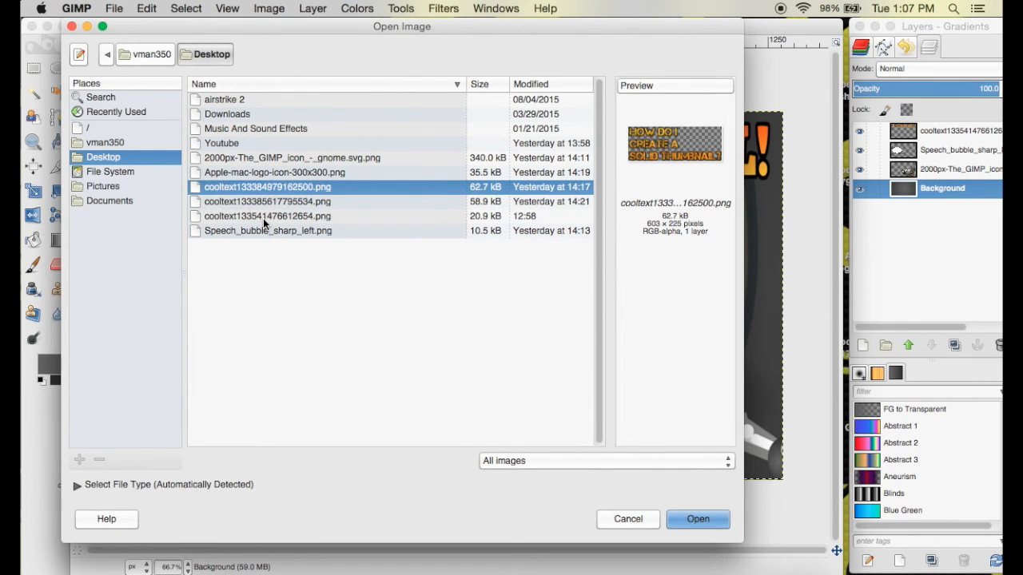
{"action": "left_click", "coordinate": [697, 520]}
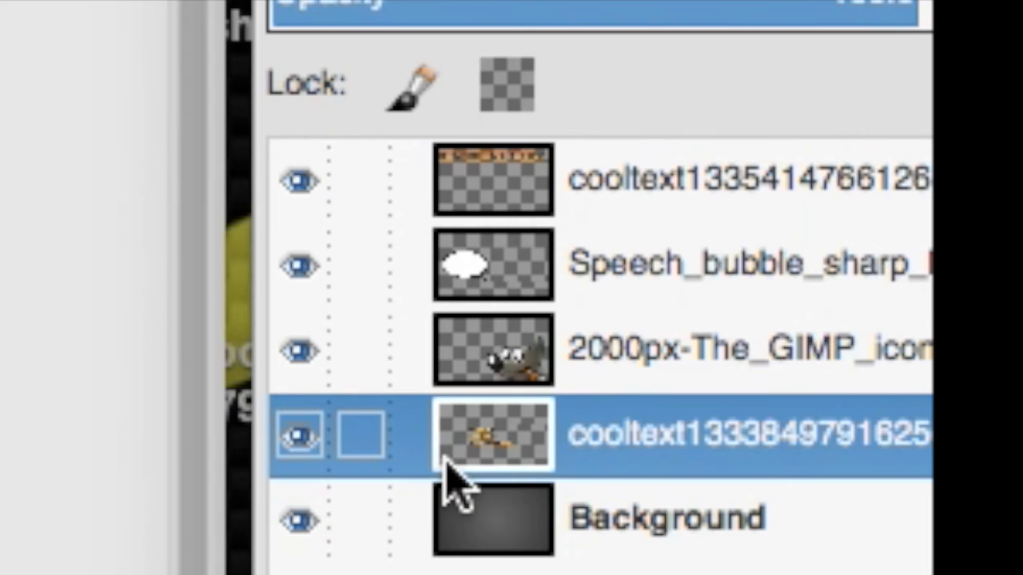
{"action": "left_click_drag", "start_coordinate": [447, 469], "coordinate": [497, 241]}
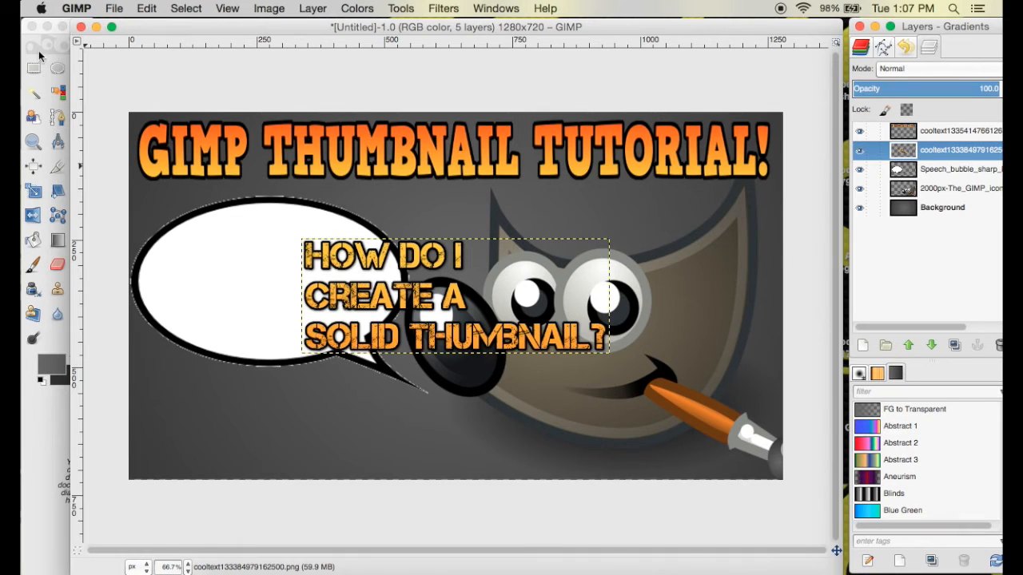
{"action": "left_click", "coordinate": [37, 69]}
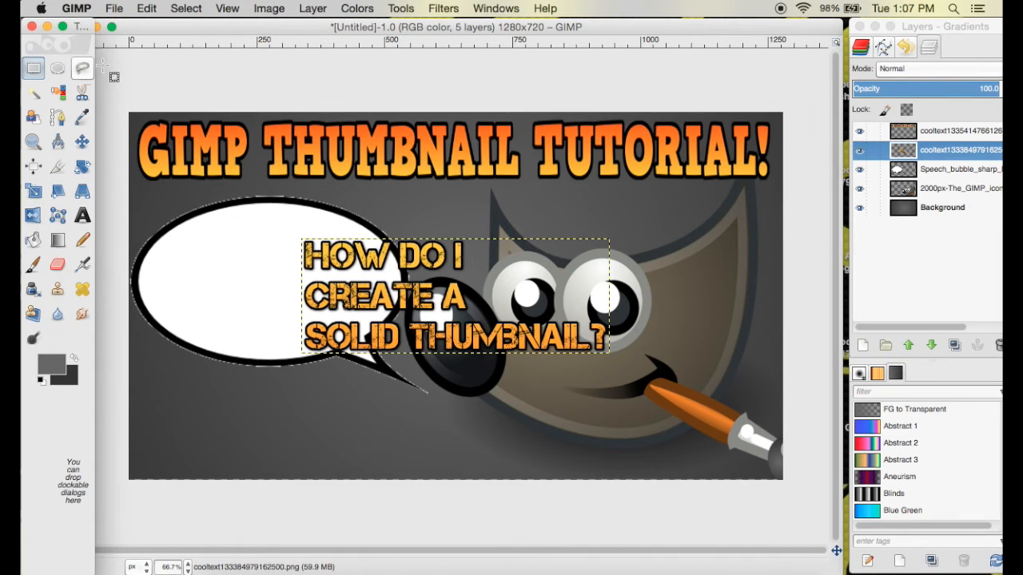
Step: Move the question text layer onto the speech bubble and scale it to 380 × 215 px so it fits inside
{"action": "left_click", "coordinate": [82, 141]}
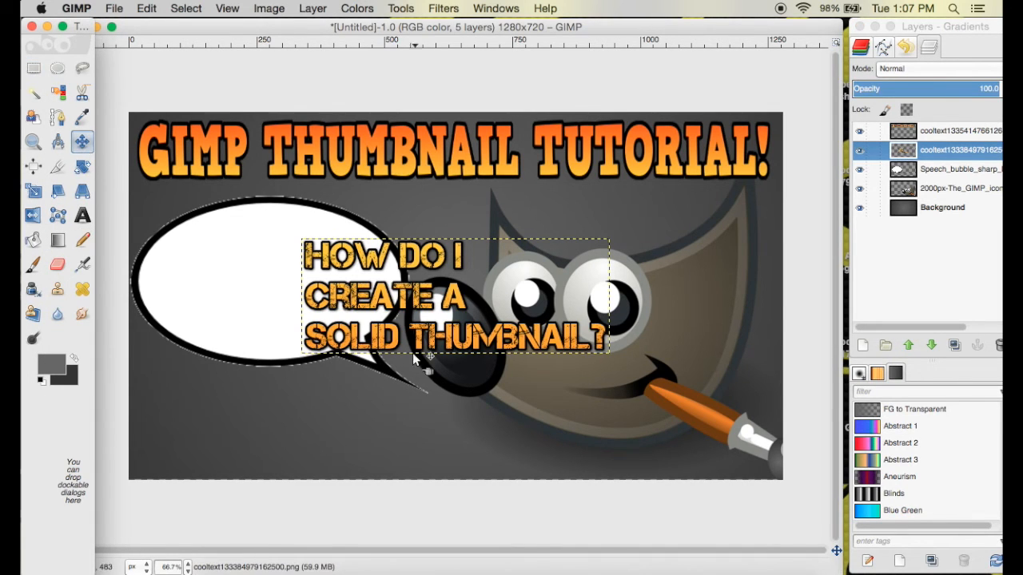
{"action": "left_click_drag", "start_coordinate": [413, 335], "coordinate": [254, 331]}
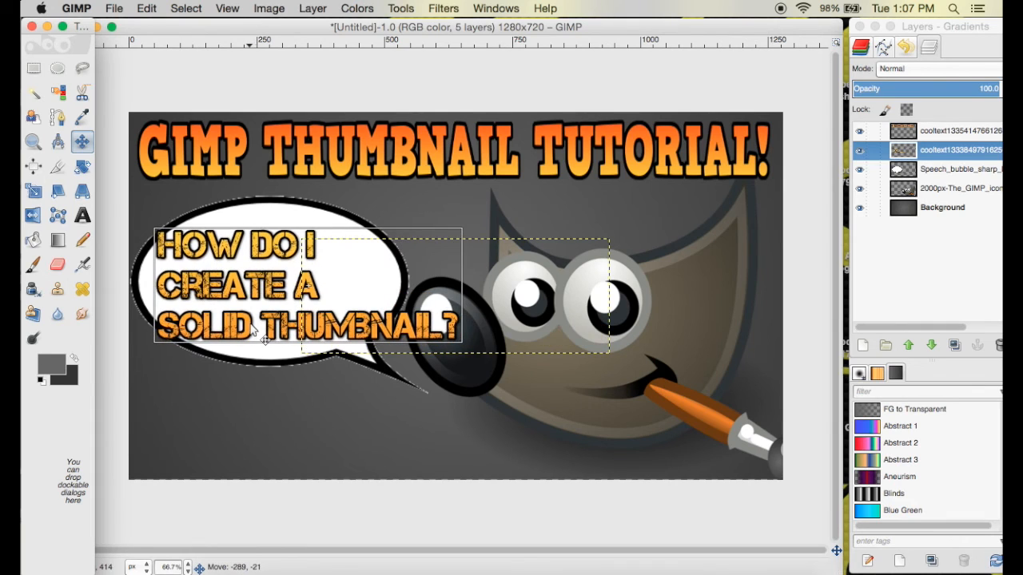
{"action": "left_click", "coordinate": [58, 56]}
{"action": "left_click", "coordinate": [33, 190]}
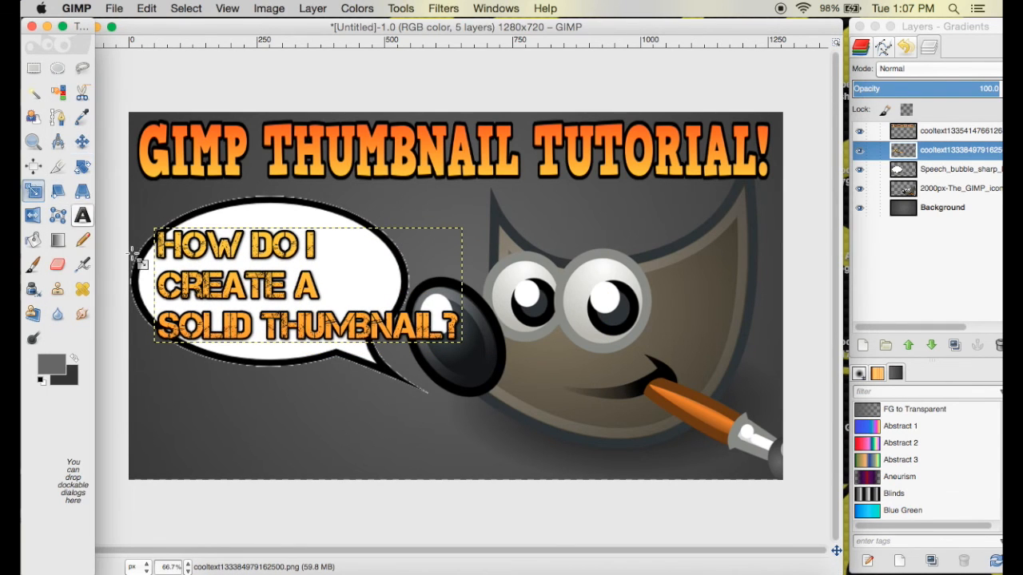
{"action": "left_click", "coordinate": [259, 350]}
{"action": "left_click_drag", "start_coordinate": [156, 343], "coordinate": [177, 342]}
{"action": "left_click_drag", "start_coordinate": [467, 283], "coordinate": [372, 280]}
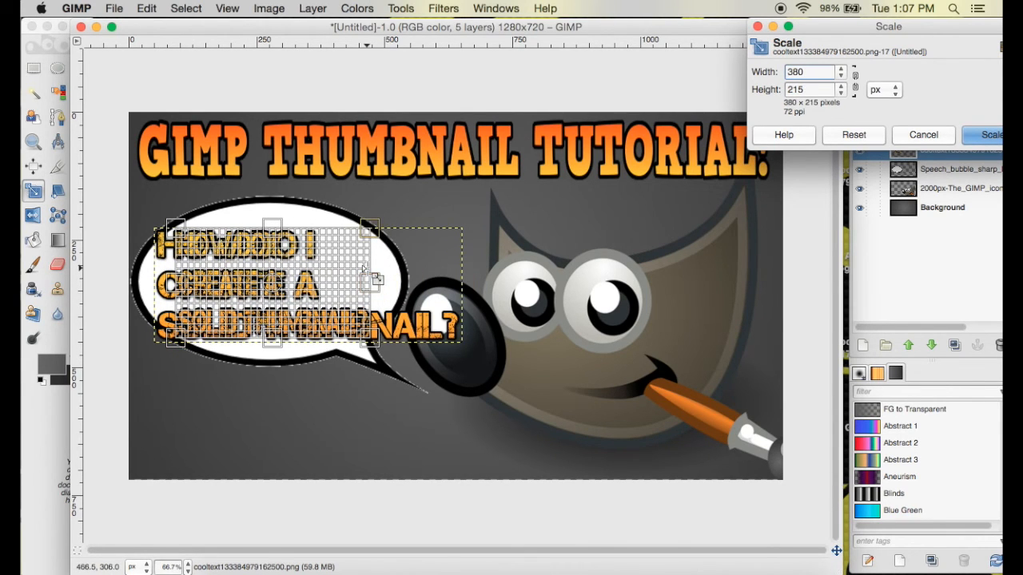
{"action": "left_click", "coordinate": [990, 135]}
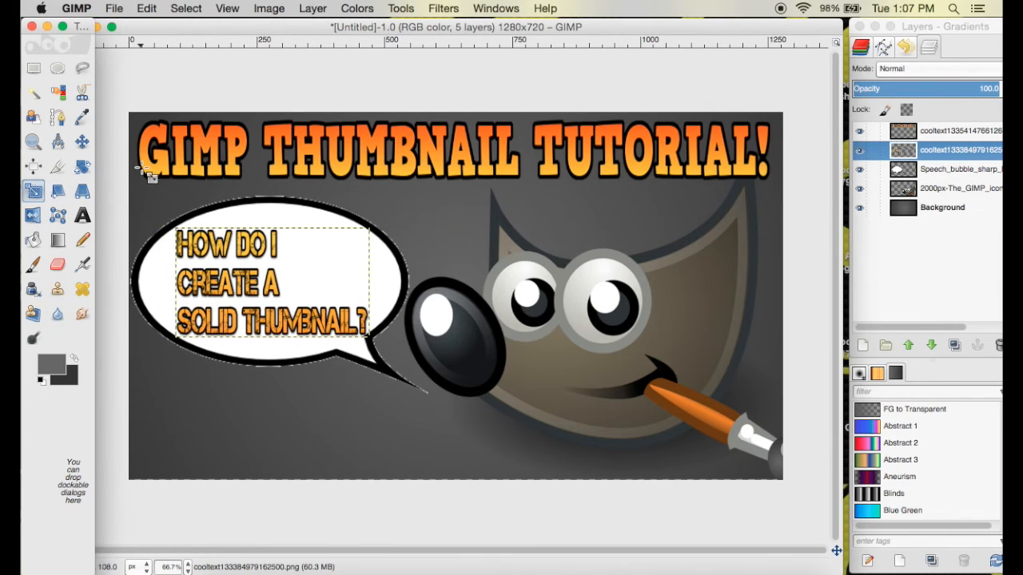
Step: Fine-tune the question text's position inside the speech bubble and make the Background layer active
{"action": "left_click", "coordinate": [81, 141]}
{"action": "left_click_drag", "start_coordinate": [210, 284], "coordinate": [250, 281]}
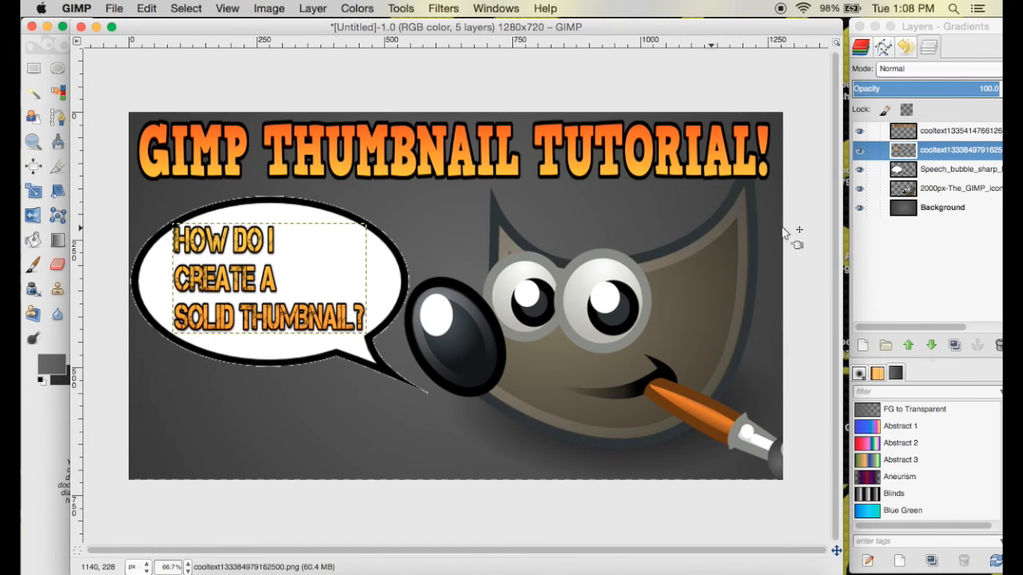
{"action": "left_click", "coordinate": [957, 211]}
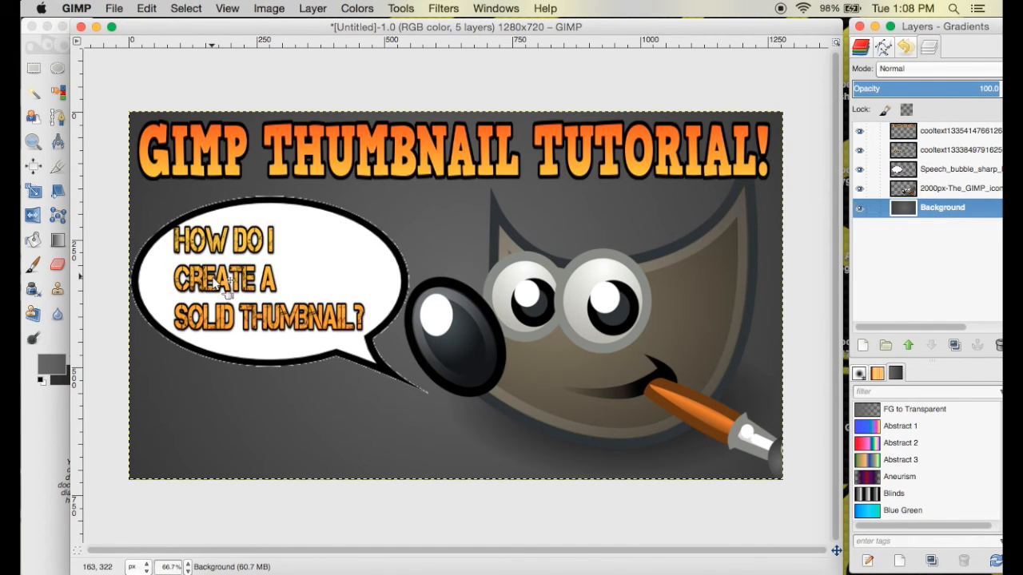
{"action": "left_click_drag", "start_coordinate": [226, 290], "coordinate": [229, 290]}
{"action": "left_click", "coordinate": [947, 208]}
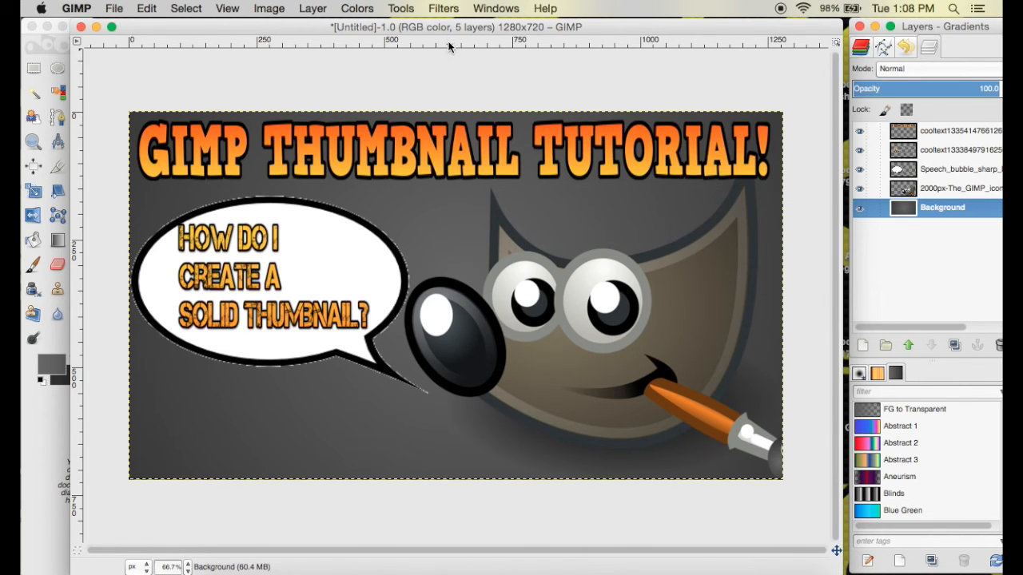
{"action": "left_click_drag", "start_coordinate": [447, 32], "coordinate": [504, 32]}
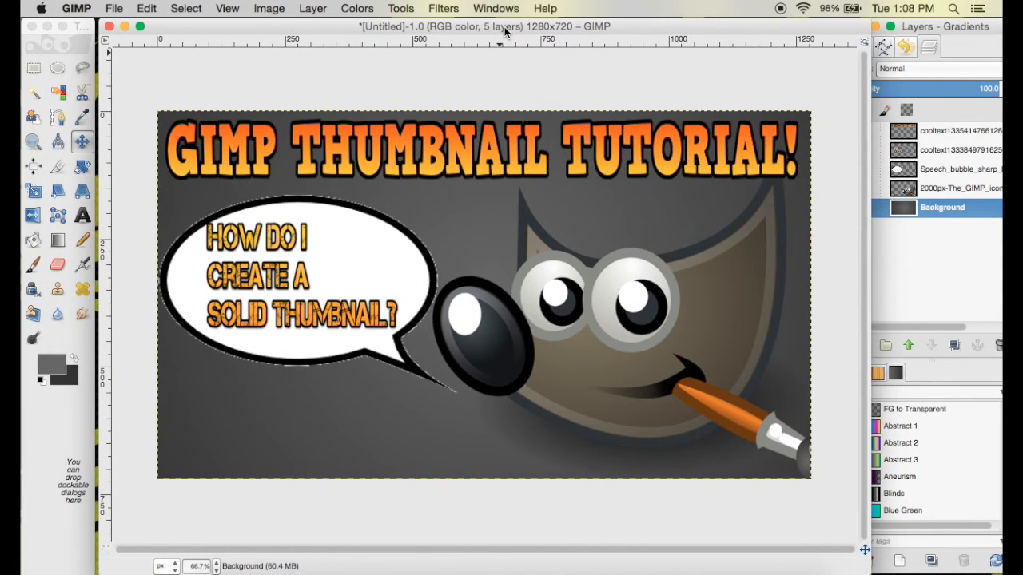